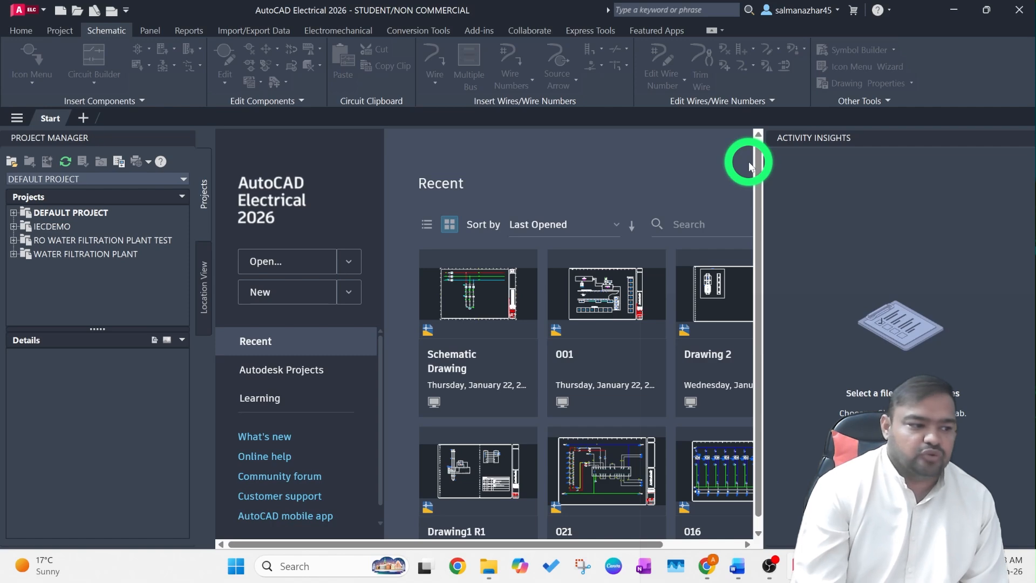
Create a new drawing from the ACAD_ELECTRICAL_IEC.dwt template
{"action": "left_click", "coordinate": [348, 292]}
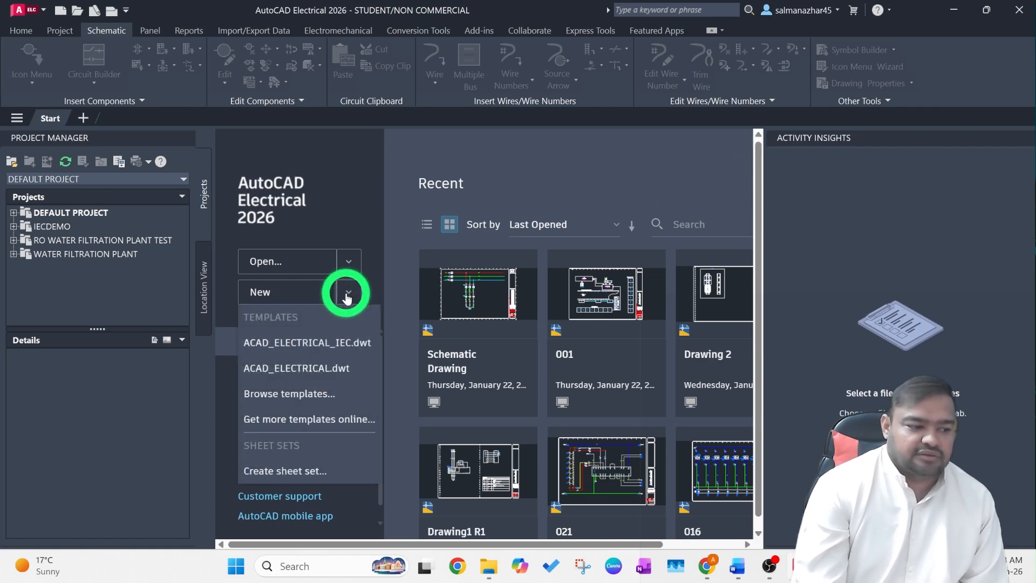
{"action": "left_click", "coordinate": [345, 348]}
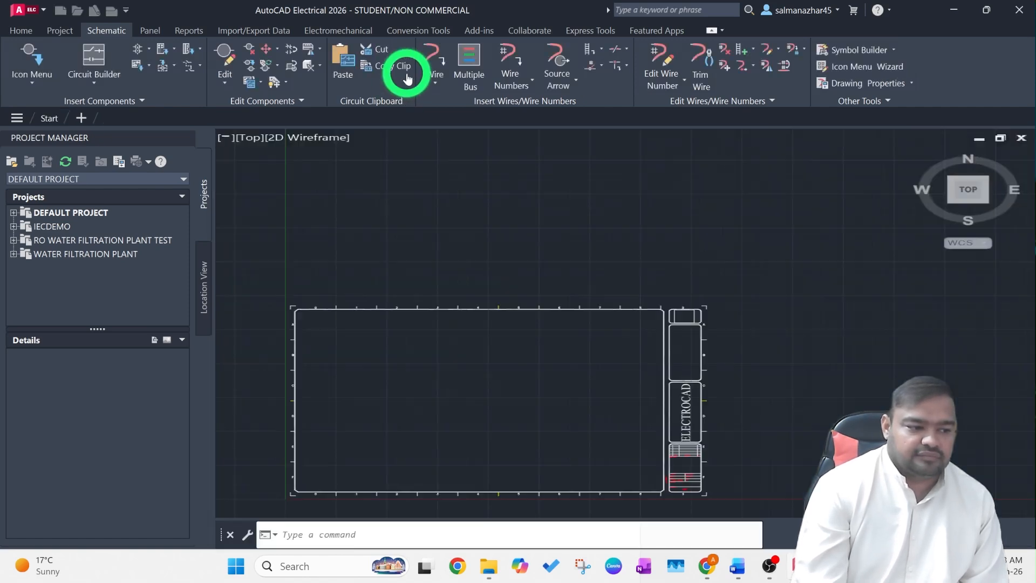
{"action": "scroll", "coordinate": [536, 362], "scroll_direction": "up", "scroll_amount": 3}
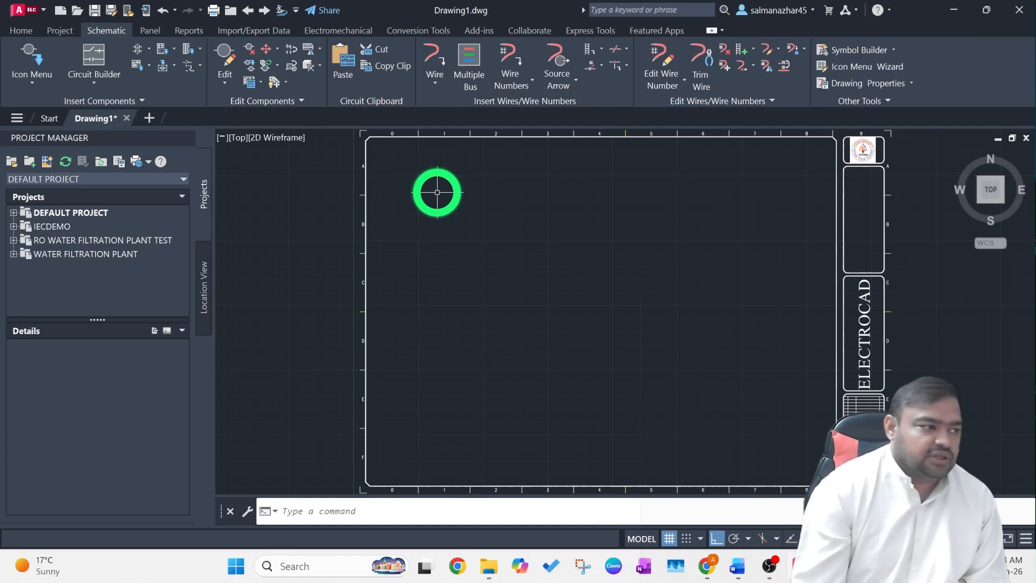
Start a new project and name it RO WATER FILTRATION CONTROL PANEL
{"action": "left_click", "coordinate": [30, 162]}
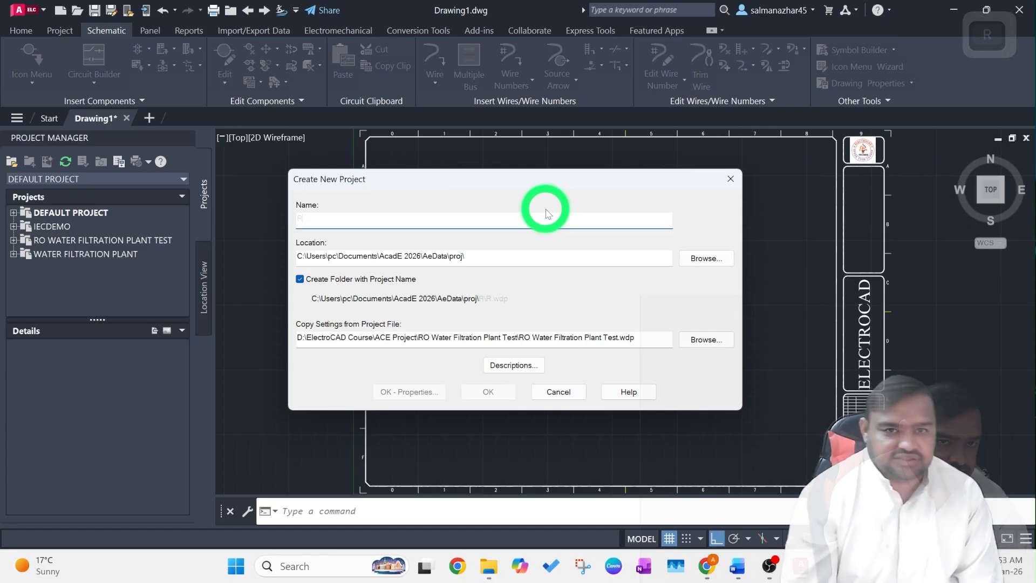
{"action": "type", "text": "RO WATER "}
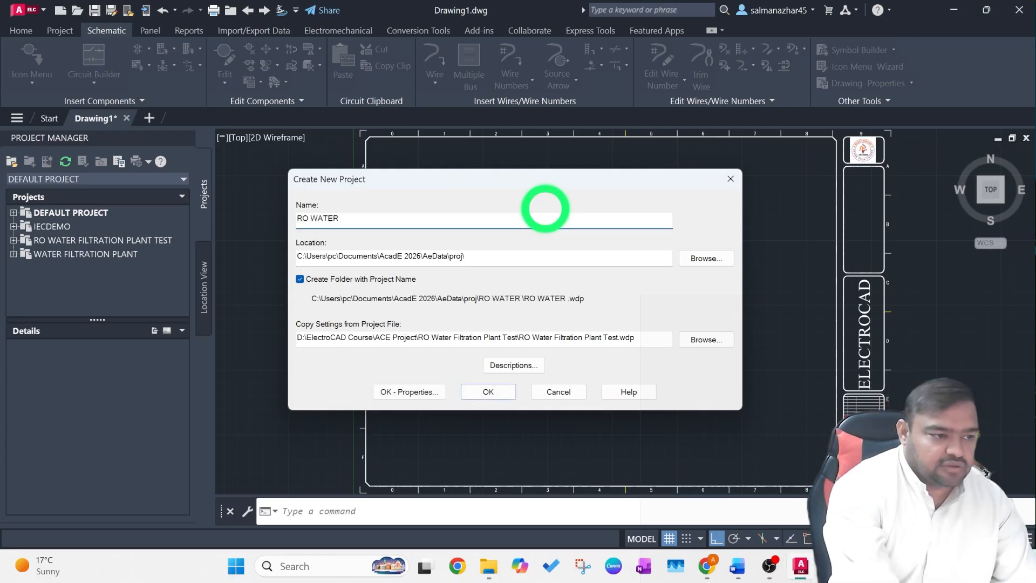
{"action": "type", "text": "FILTRATION "}
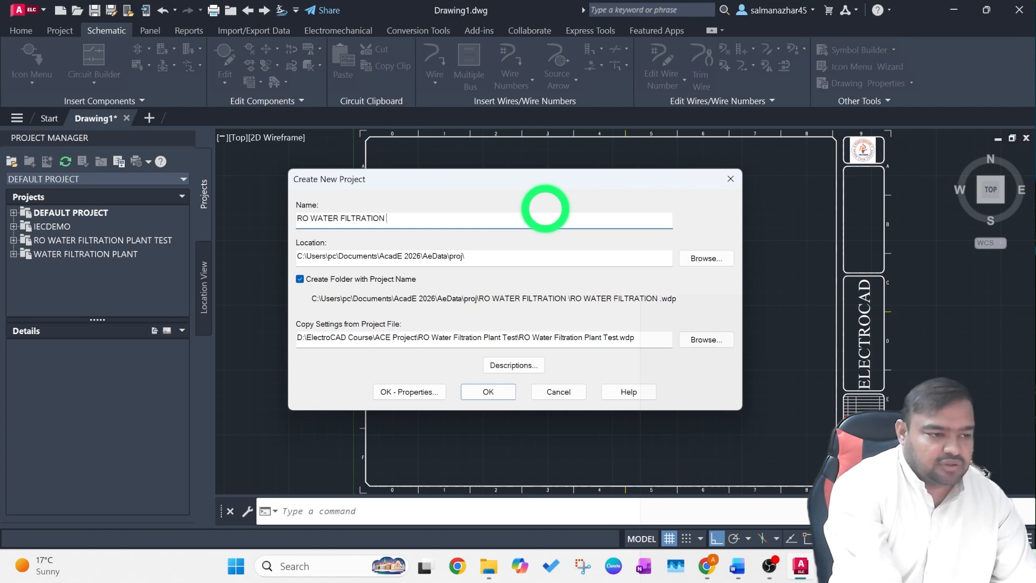
{"action": "type", "text": "CONTROL PAN"}
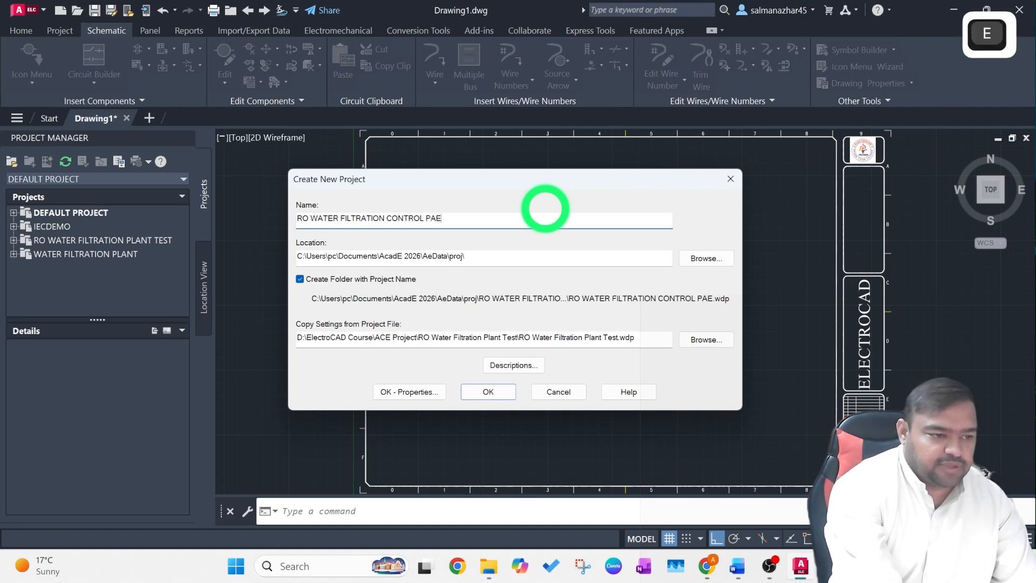
{"action": "type", "text": "EL"}
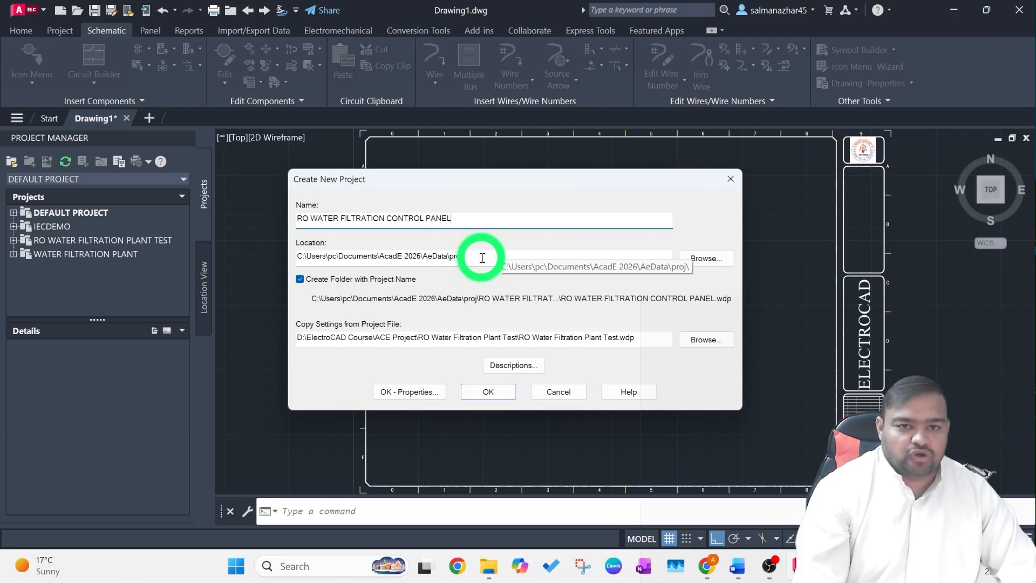
Set the project location to D:\ElectroCAD Course\ACE Project and create the project, continuing to its properties
{"action": "left_click", "coordinate": [707, 260]}
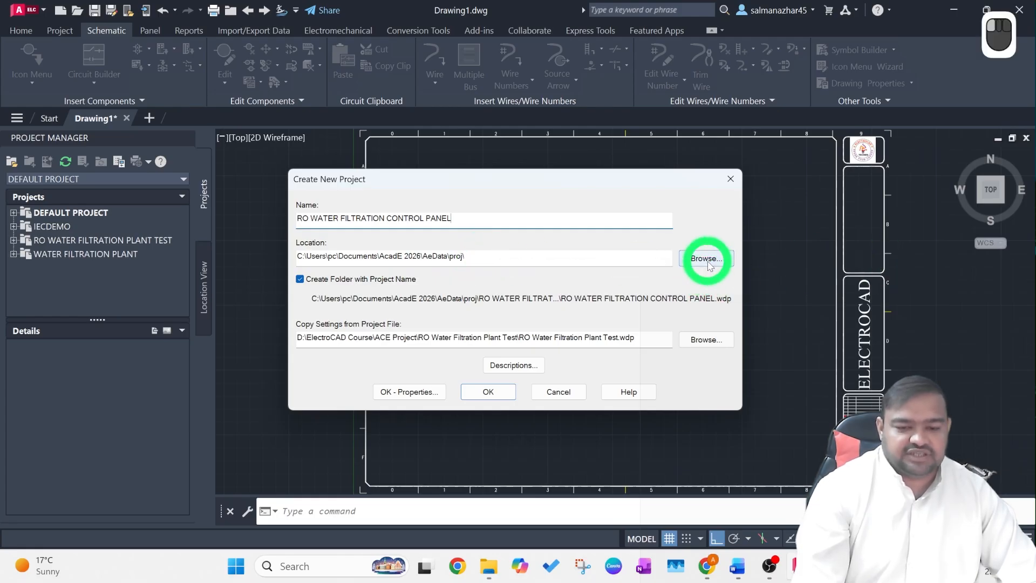
{"action": "scroll", "coordinate": [578, 296], "scroll_direction": "down", "scroll_amount": 10}
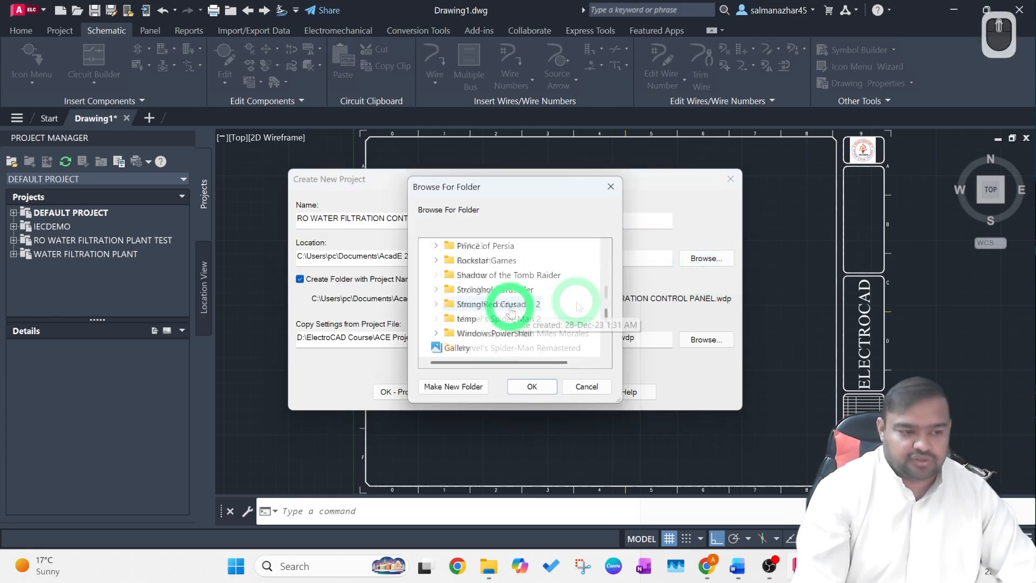
{"action": "left_click", "coordinate": [533, 386]}
{"action": "left_click", "coordinate": [306, 331]}
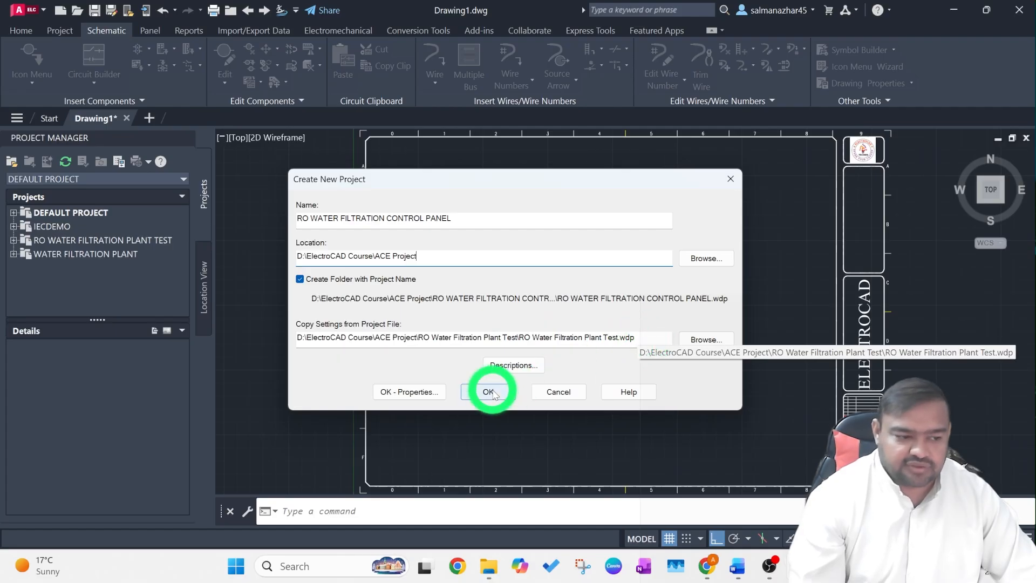
{"action": "left_click", "coordinate": [418, 395]}
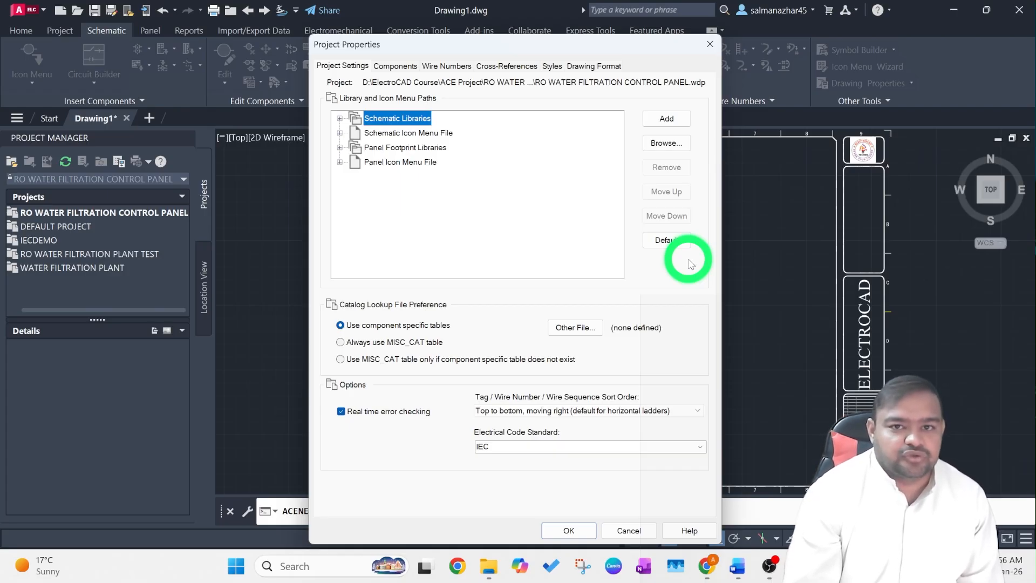
Review the component and wire number formats, and set the cross-reference format between drawings to %S-%N
{"action": "left_click", "coordinate": [393, 66]}
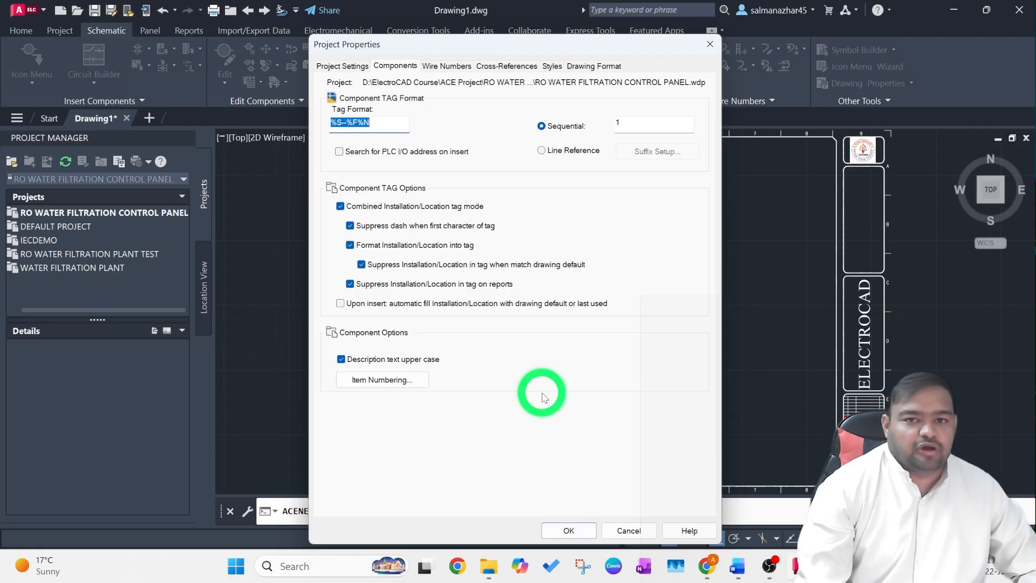
{"action": "left_click", "coordinate": [443, 66]}
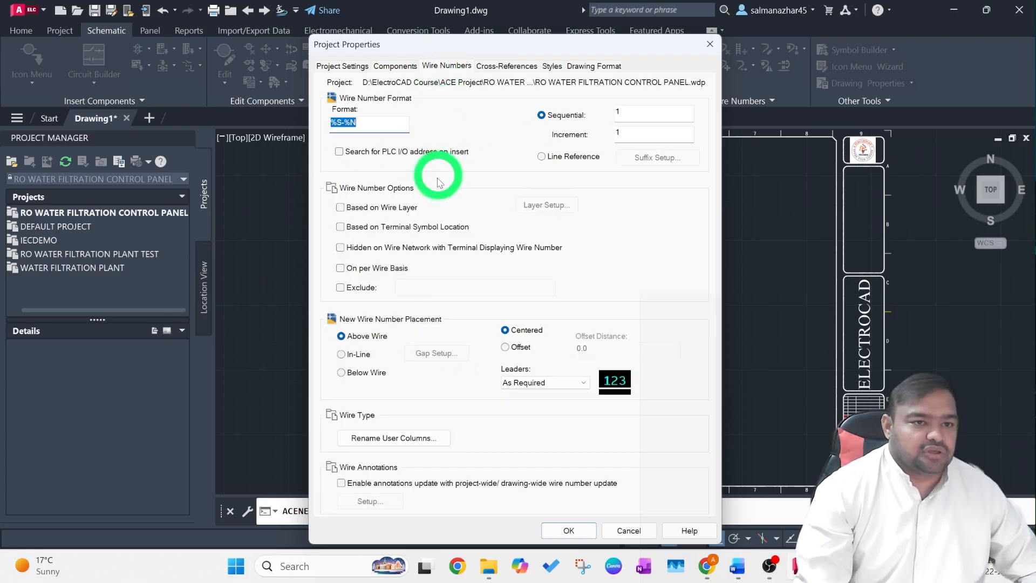
{"action": "left_click", "coordinate": [366, 125]}
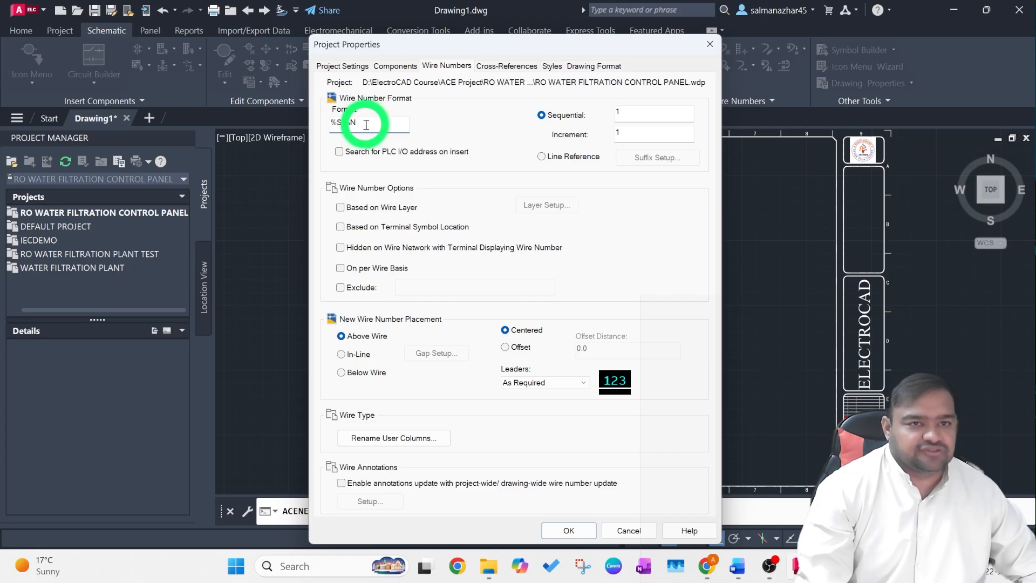
{"action": "left_click", "coordinate": [500, 67]}
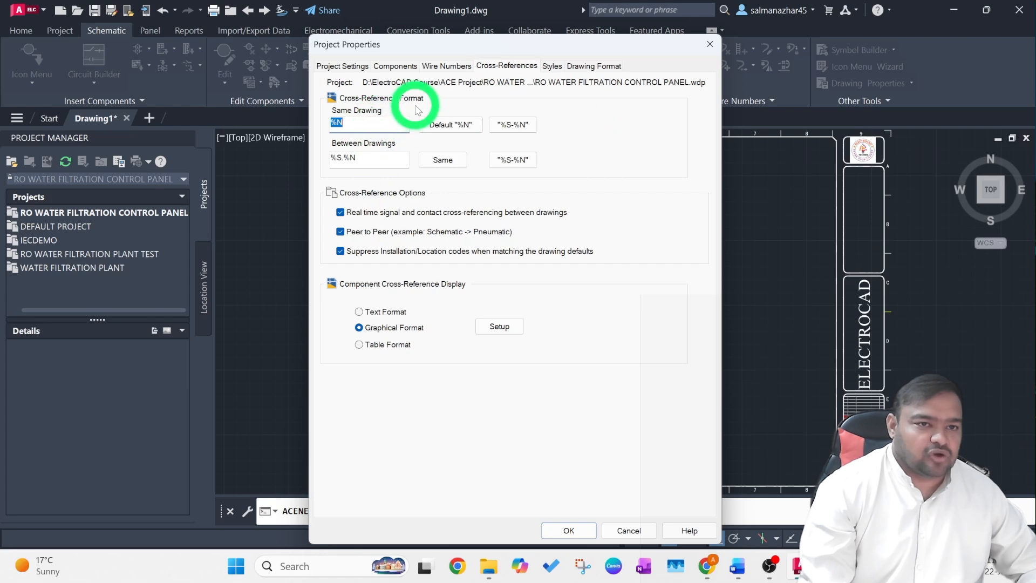
{"action": "left_click", "coordinate": [357, 162]}
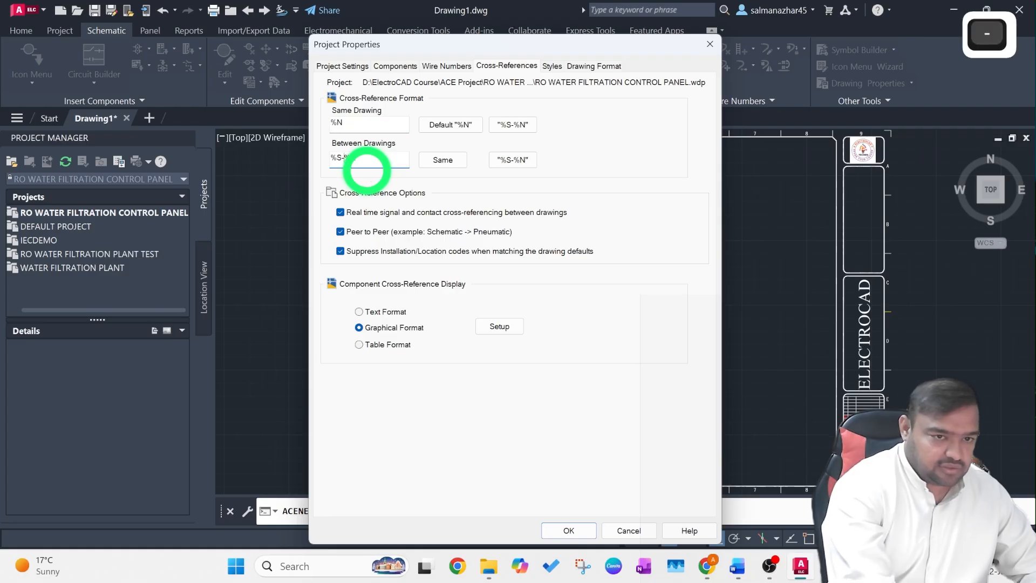
{"action": "key", "text": "BackSpace"}
{"action": "type", "text": "-"}
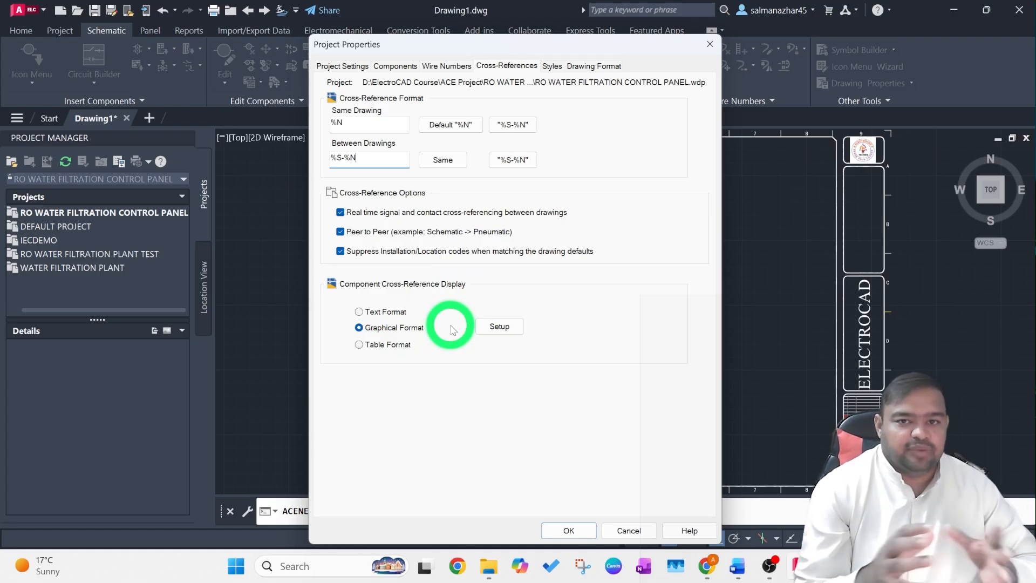
{"action": "left_click", "coordinate": [499, 327]}
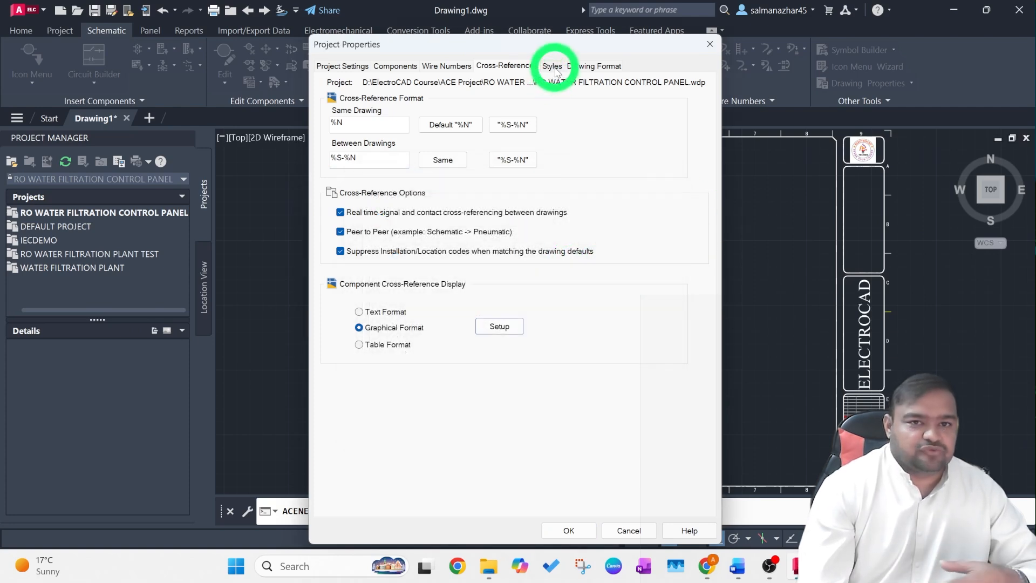
Set the vertical spacing of the drawing format's X-Y grid to 50 and apply the project properties
{"action": "left_click", "coordinate": [552, 66]}
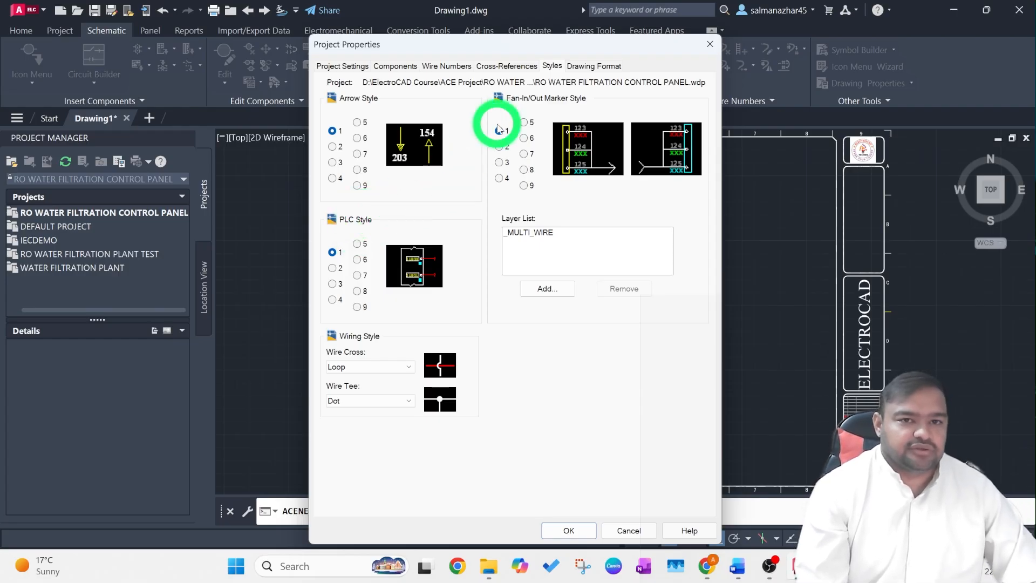
{"action": "left_click", "coordinate": [581, 67]}
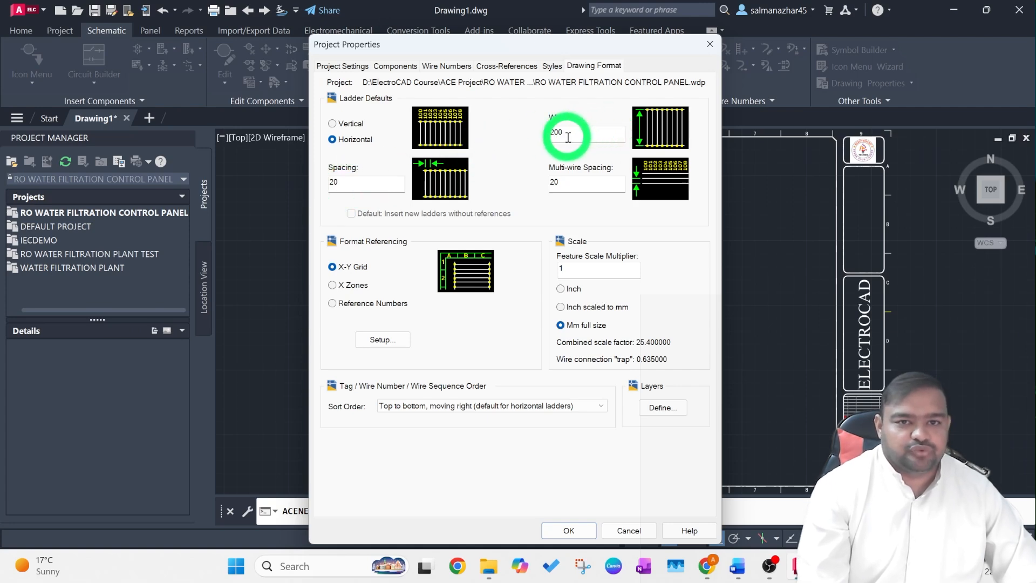
{"action": "left_click", "coordinate": [595, 184]}
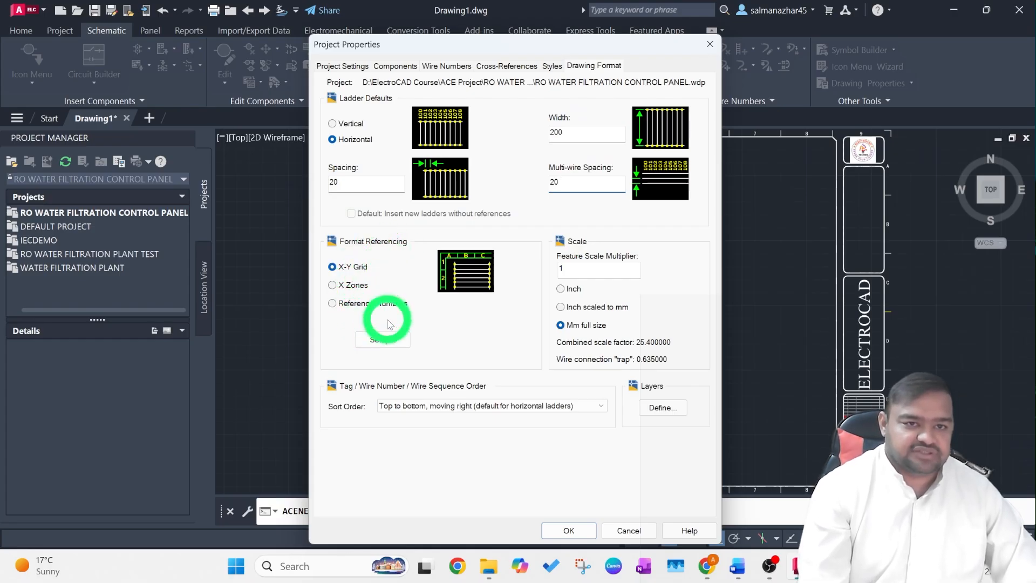
{"action": "left_click", "coordinate": [382, 338]}
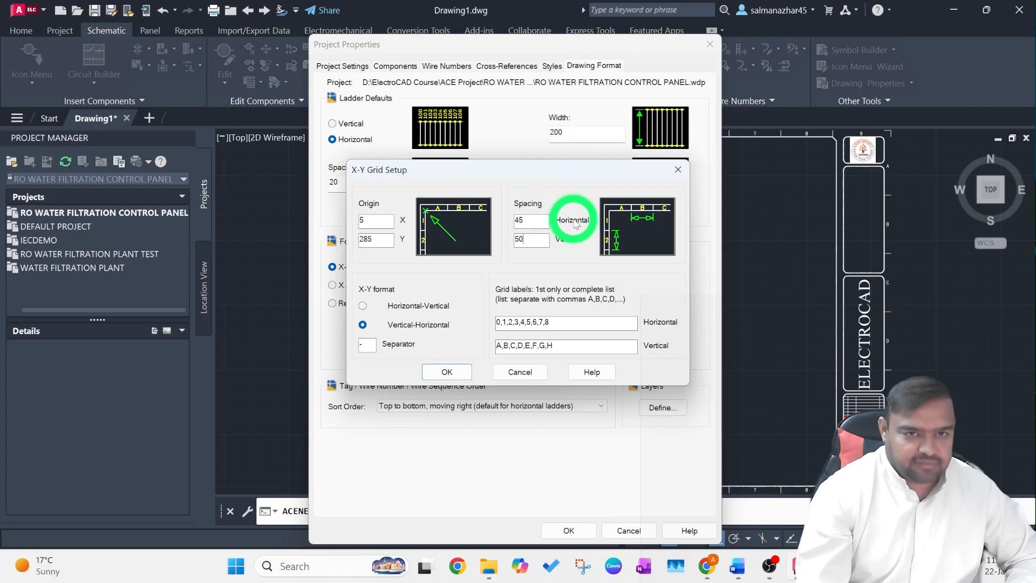
{"action": "type", "text": "50"}
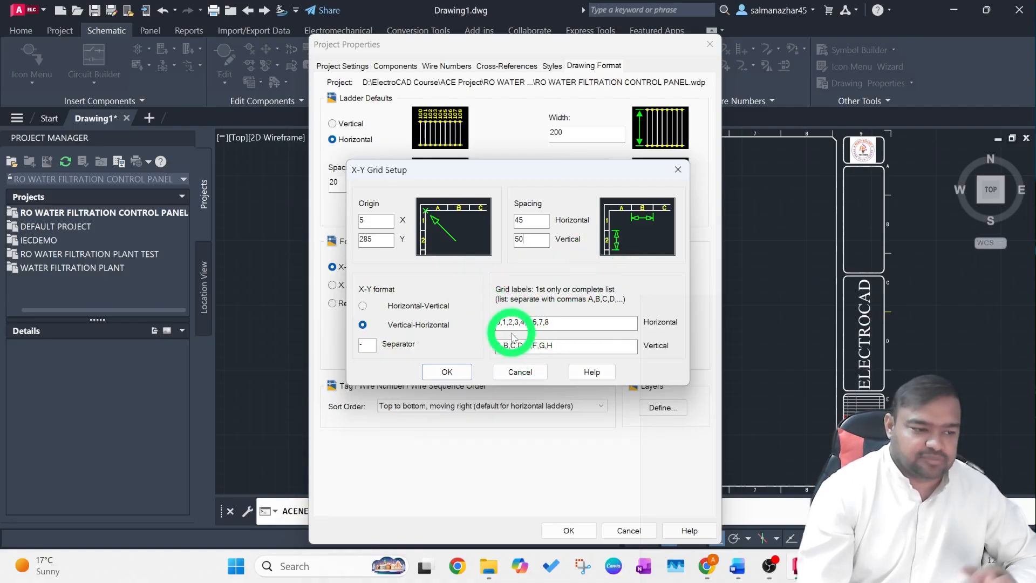
{"action": "key", "text": "Return"}
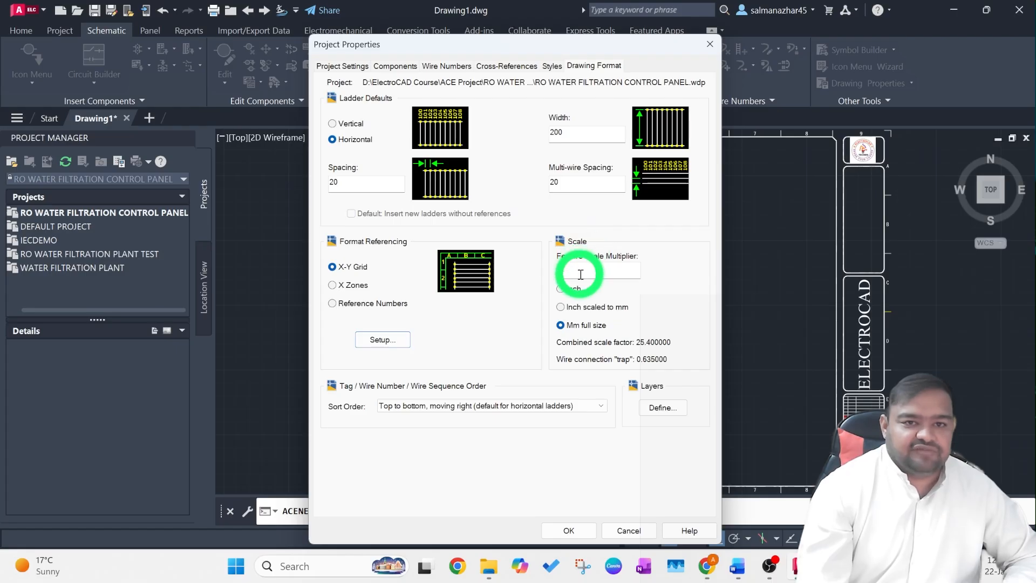
{"action": "left_click", "coordinate": [580, 275]}
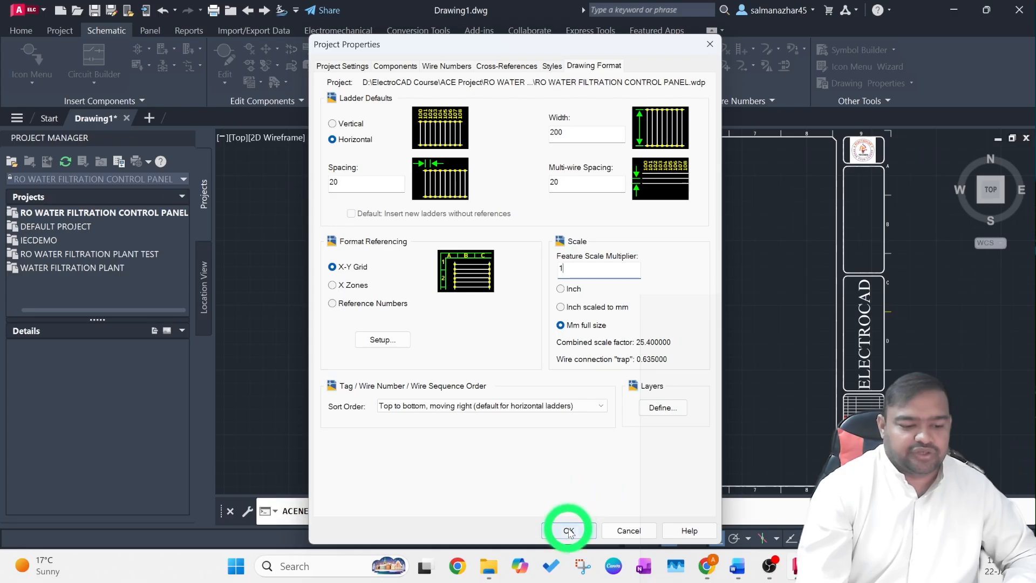
{"action": "left_click", "coordinate": [567, 529]}
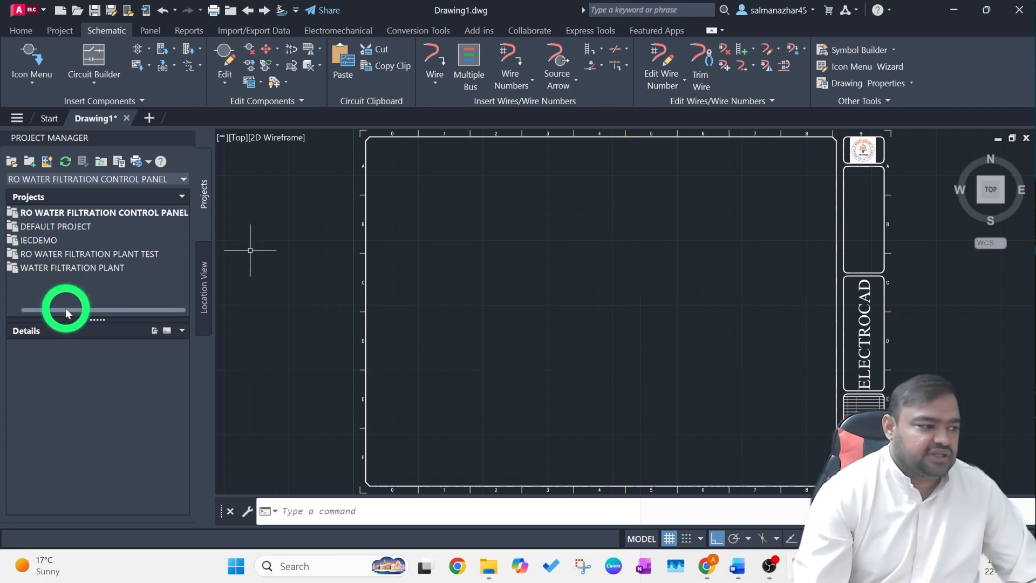
Add a subfolder named SCHEMATIC to the RO WATER FILTRATION CONTROL PANEL project
{"action": "left_click_drag", "start_coordinate": [64, 307], "coordinate": [57, 312]}
{"action": "right_click", "coordinate": [59, 212]}
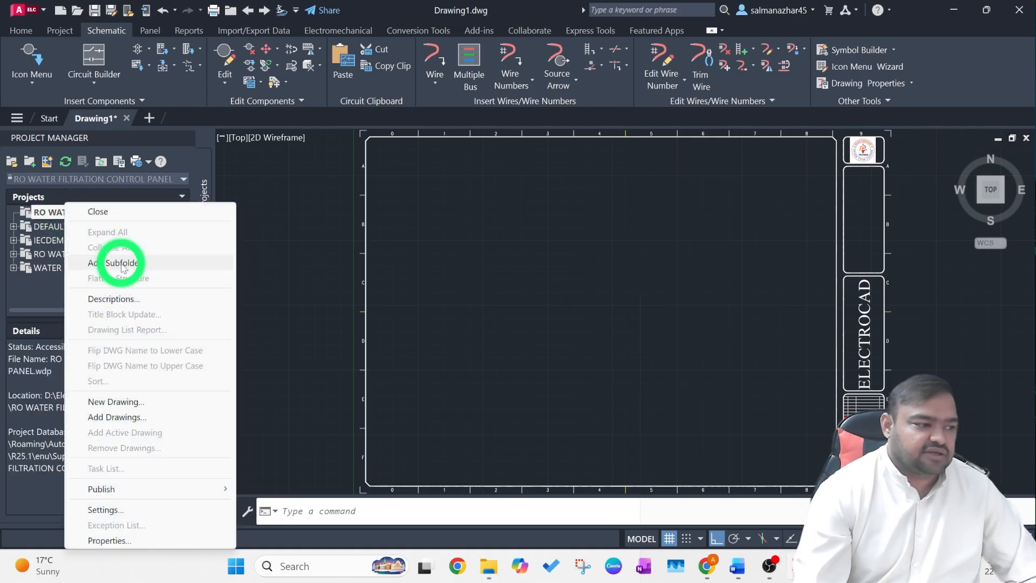
{"action": "left_click", "coordinate": [119, 262]}
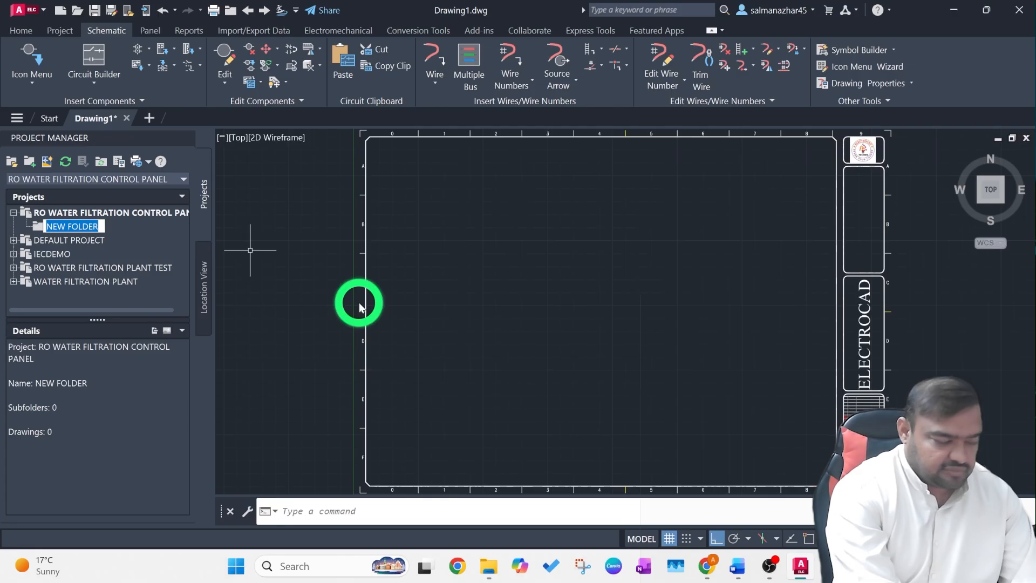
{"action": "type", "text": "SC"}
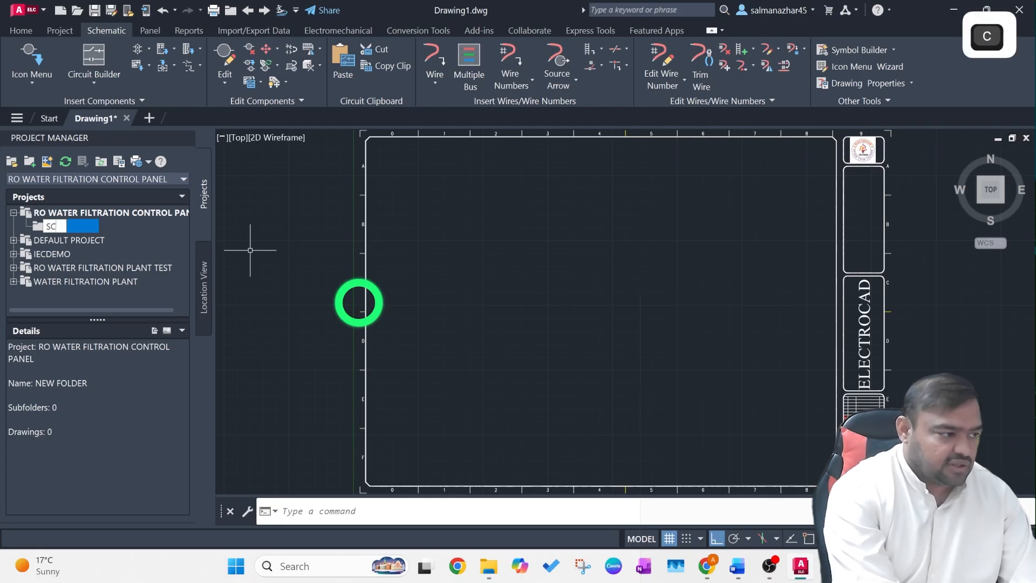
{"action": "type", "text": "HEMATIC"}
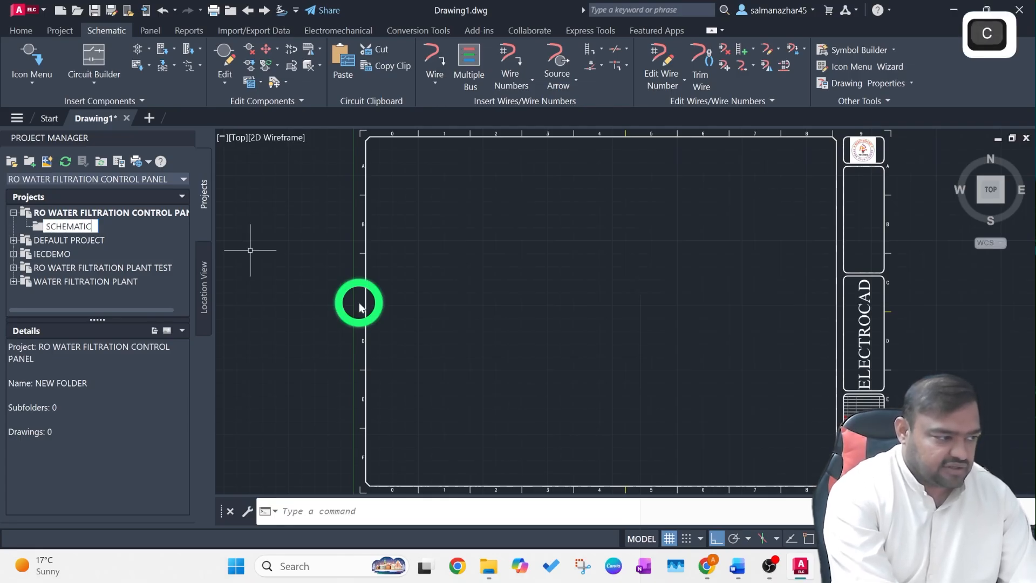
{"action": "key", "text": "Return"}
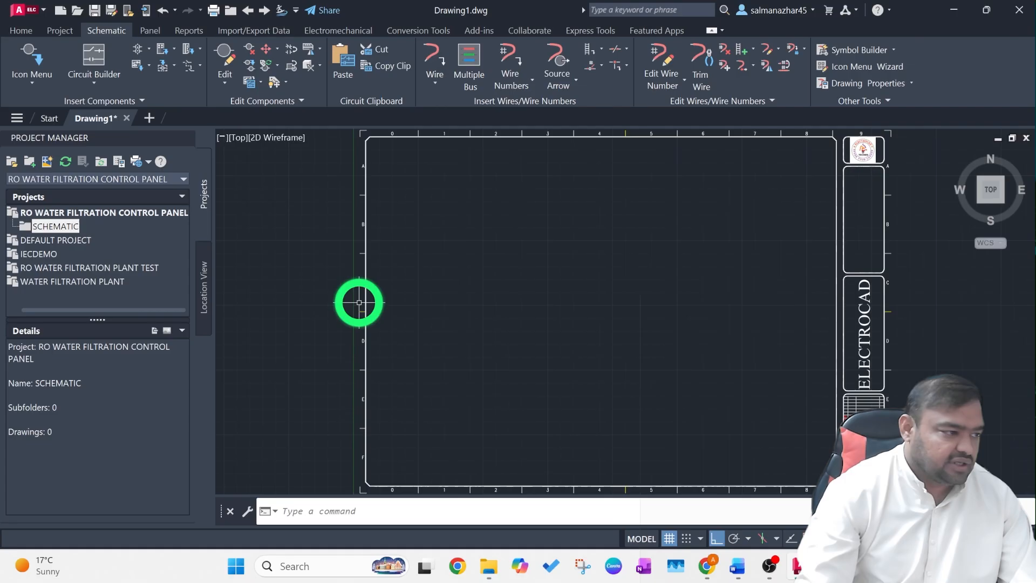
Add a second subfolder named PANEL to the RO WATER FILTRATION CONTROL PANEL project
{"action": "right_click", "coordinate": [81, 212]}
{"action": "left_click", "coordinate": [129, 261]}
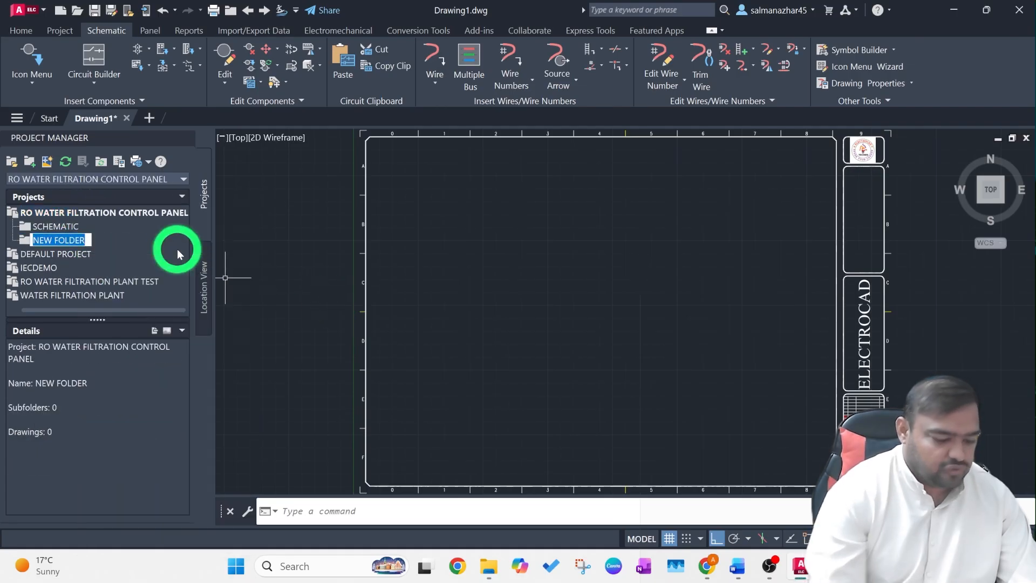
{"action": "type", "text": "PANEL"}
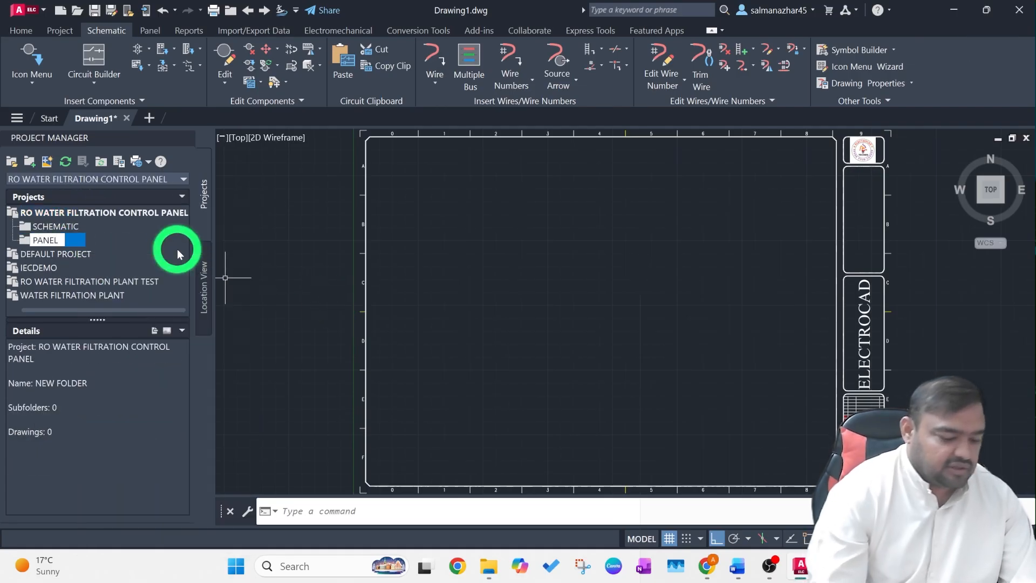
{"action": "key", "text": "Return"}
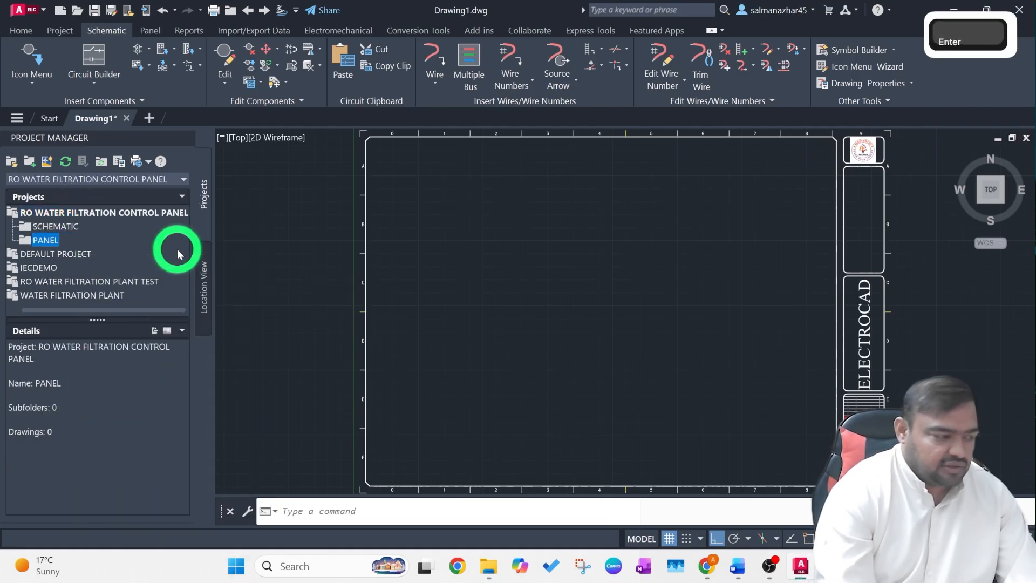
Add a third subfolder named TERMINAL to the RO WATER FILTRATION CONTROL PANEL project
{"action": "right_click", "coordinate": [69, 214]}
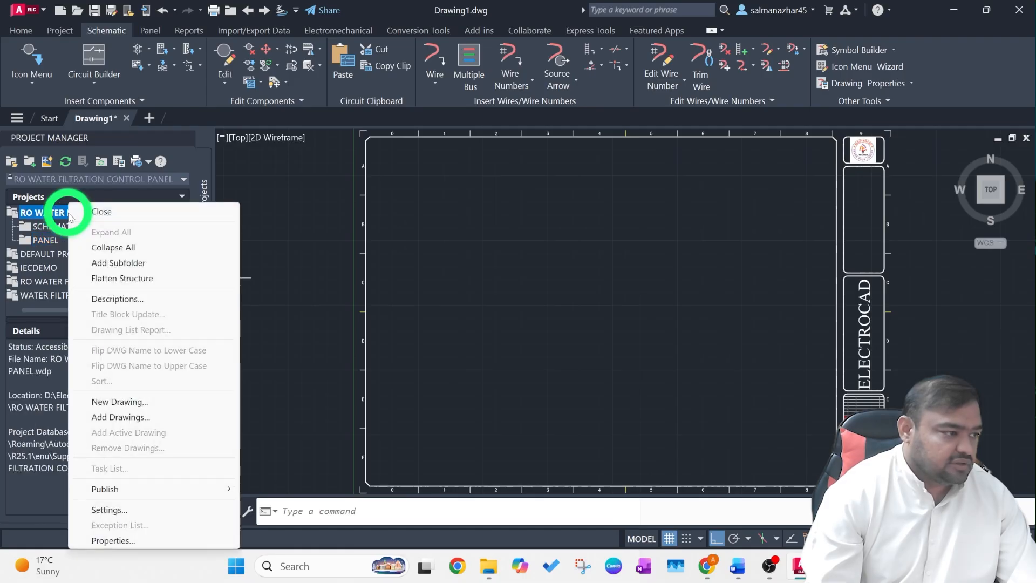
{"action": "left_click", "coordinate": [141, 264]}
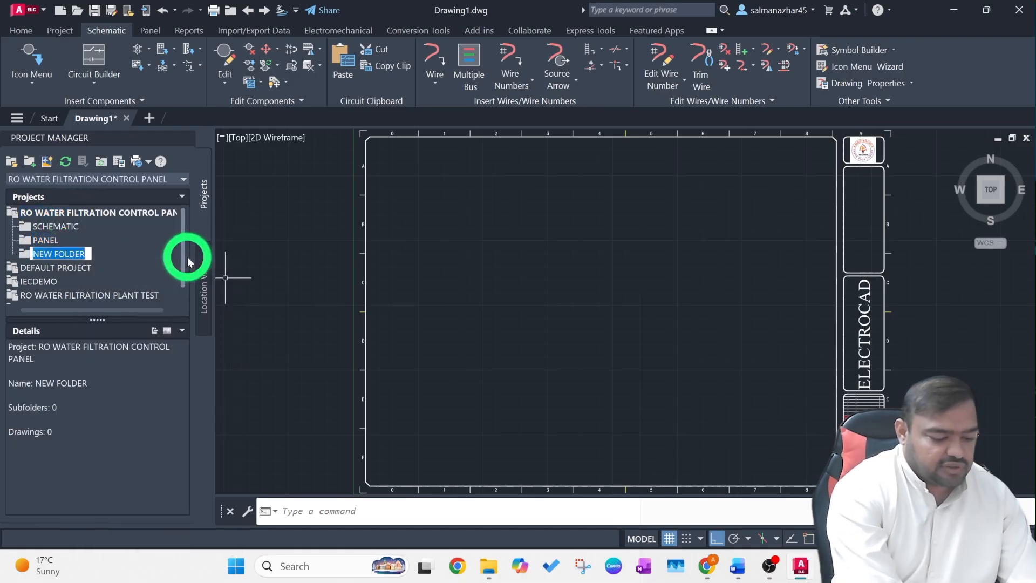
{"action": "type", "text": "TERMINAL"}
{"action": "key", "text": "Return"}
Add a fourth subfolder named BOM to the RO WATER FILTRATION CONTROL PANEL project
{"action": "right_click", "coordinate": [108, 212]}
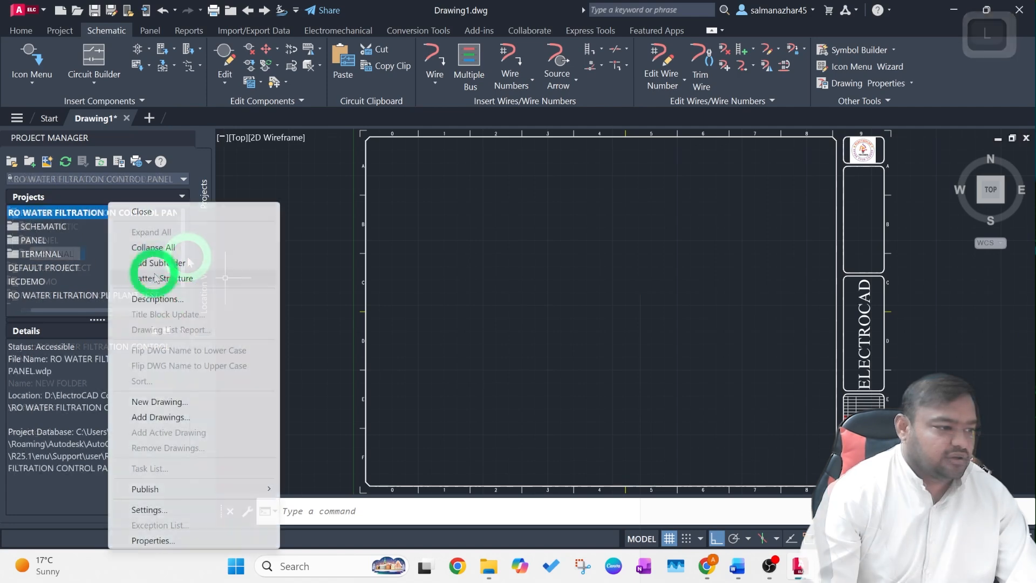
{"action": "left_click", "coordinate": [179, 263]}
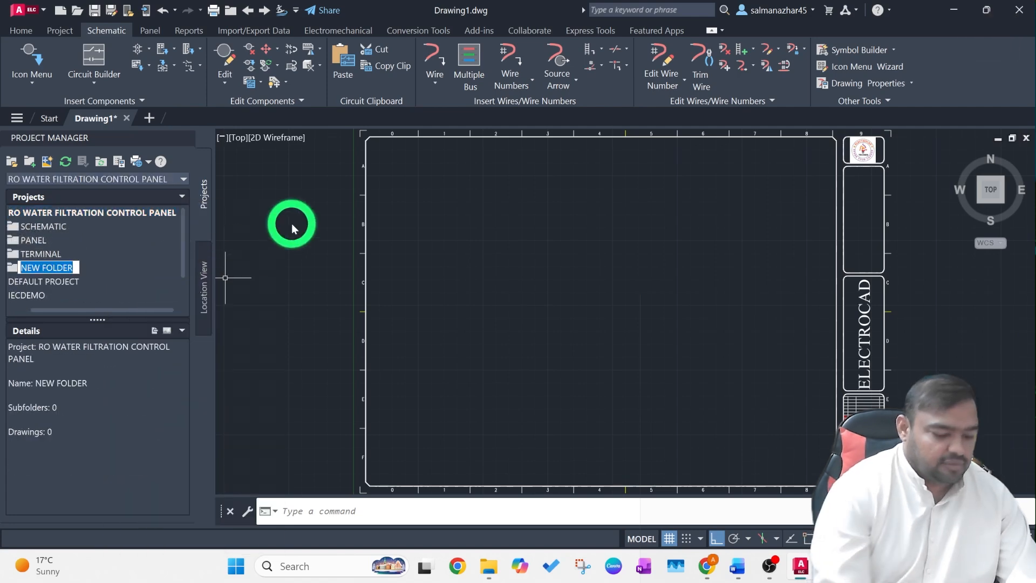
{"action": "type", "text": "BOM"}
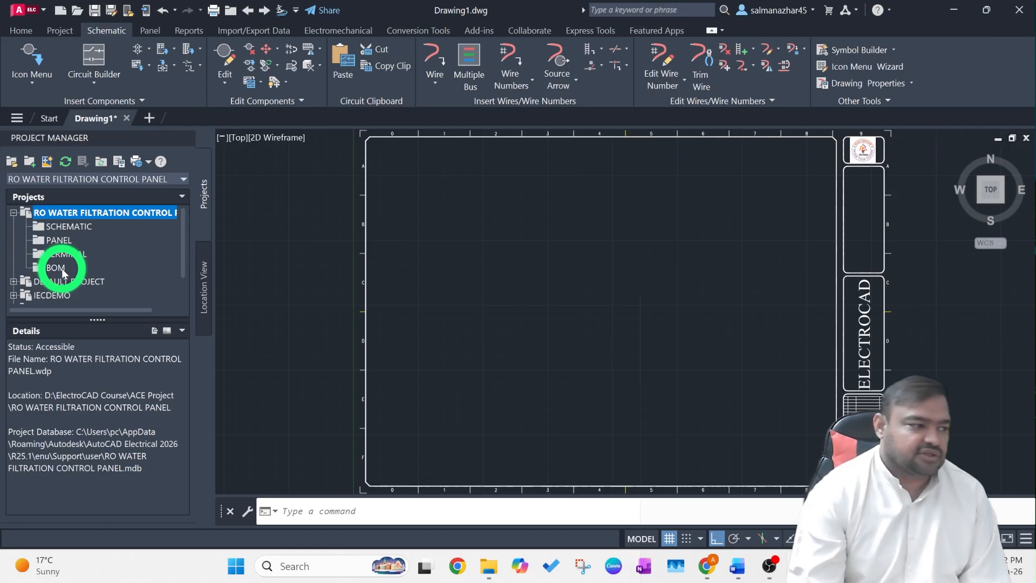
Open the RO WATER FILTRATION CONTROL PANEL project's descriptions and set Line1 to "RO Filtration Plant"
{"action": "right_click", "coordinate": [99, 214]}
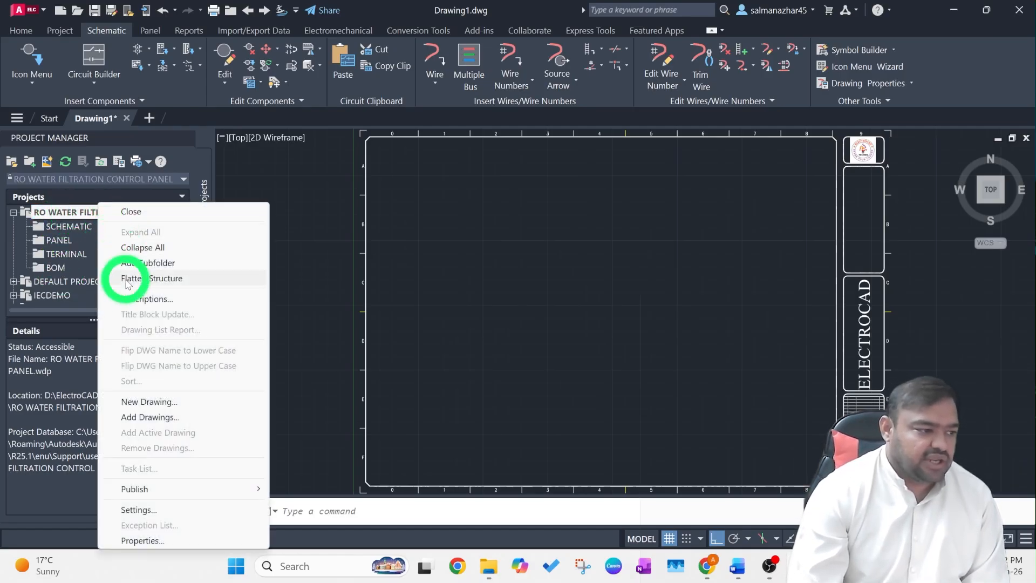
{"action": "left_click", "coordinate": [135, 300]}
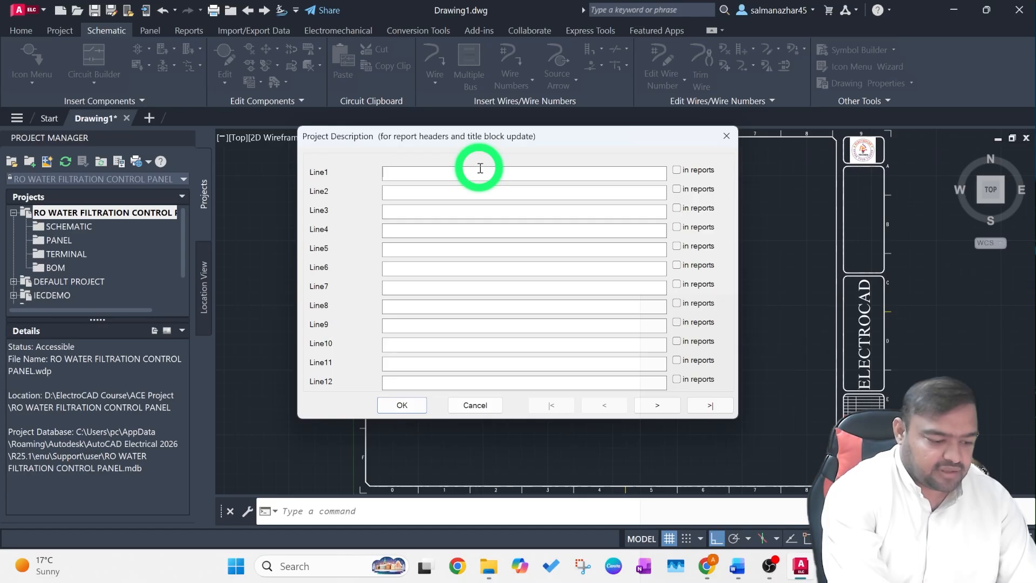
{"action": "type", "text": "RO Fi"}
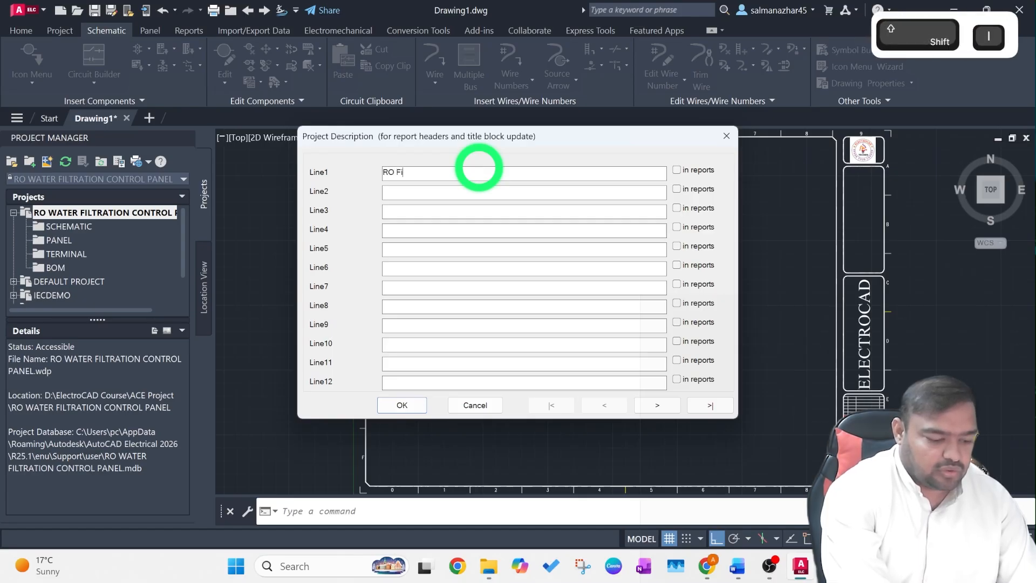
{"action": "type", "text": "ltration Plan"}
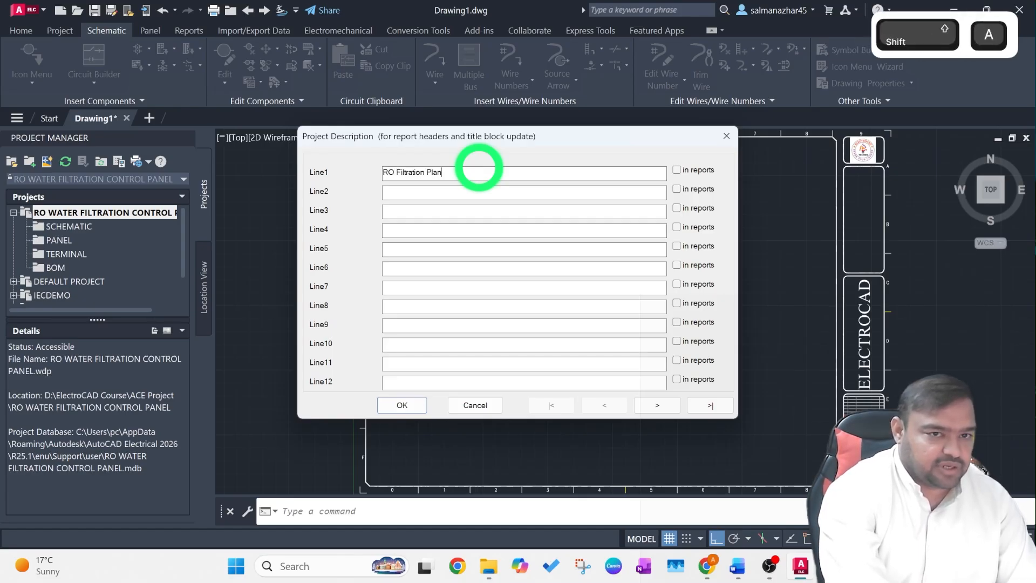
{"action": "type", "text": "t"}
Set Line2 of the project description to "Schematic Drawings"
{"action": "key", "text": "Tab"}
{"action": "type", "text": "SC"}
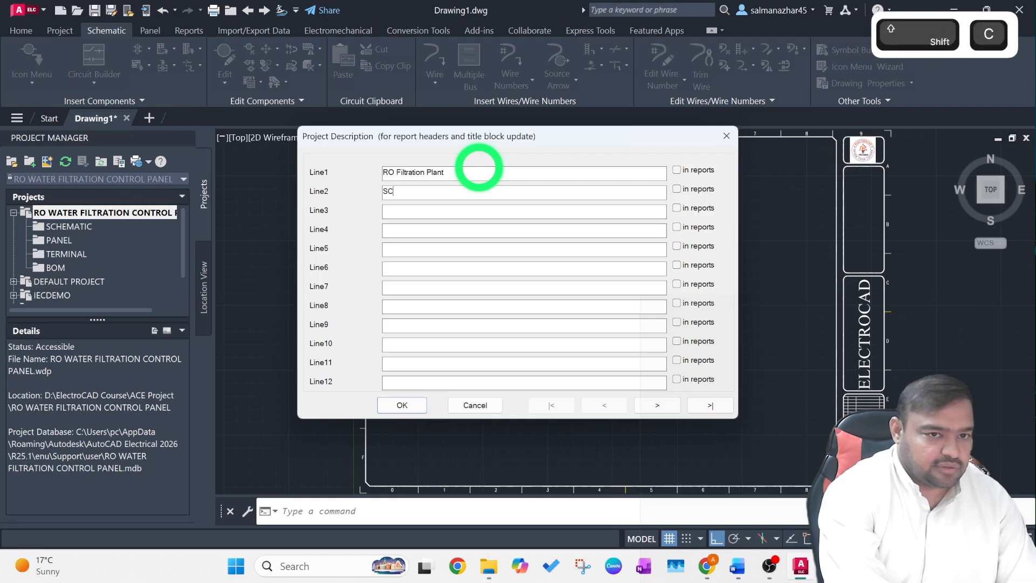
{"action": "type", "text": "H"}
{"action": "key", "text": "BackSpace"}
{"action": "key", "text": "BackSpace"}
{"action": "type", "text": "ch"}
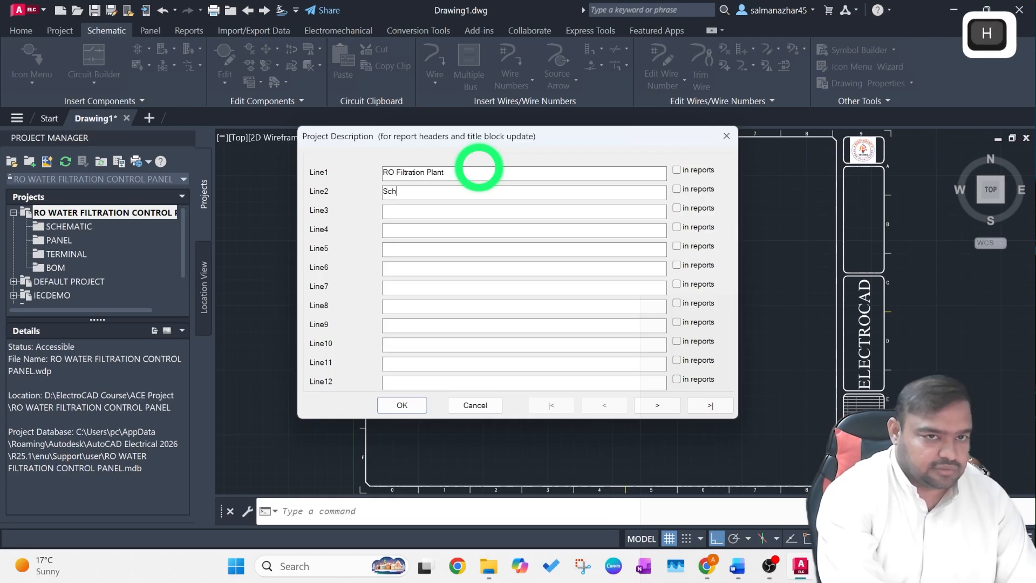
{"action": "type", "text": "ematic D"}
{"action": "type", "text": "rawings"}
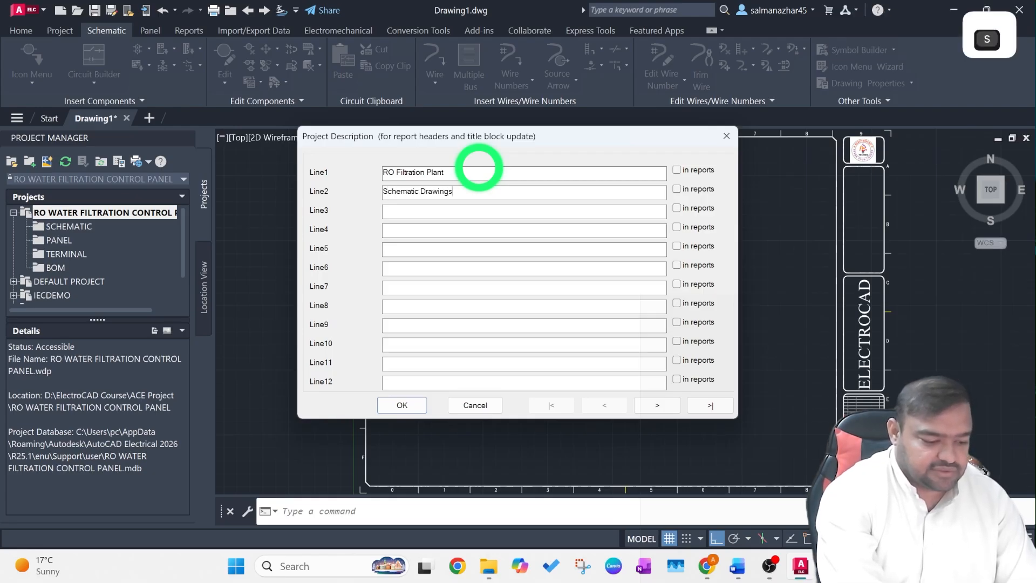
Set Line3 of the project description to "Control Panel" and Line4 to "ECAD-1"
{"action": "key", "text": "Tab"}
{"action": "type", "text": "C"}
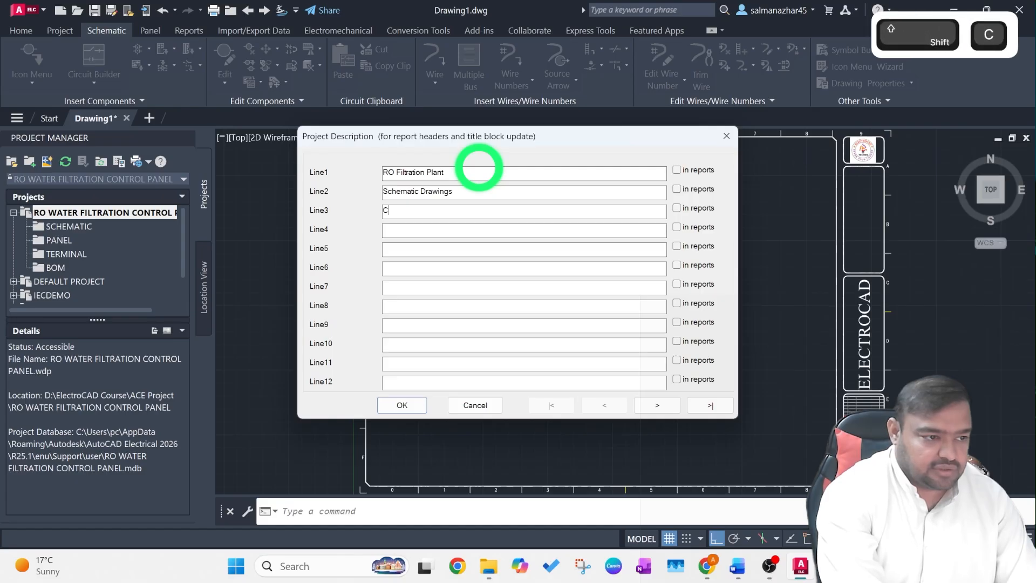
{"action": "type", "text": "ontrol Panel"}
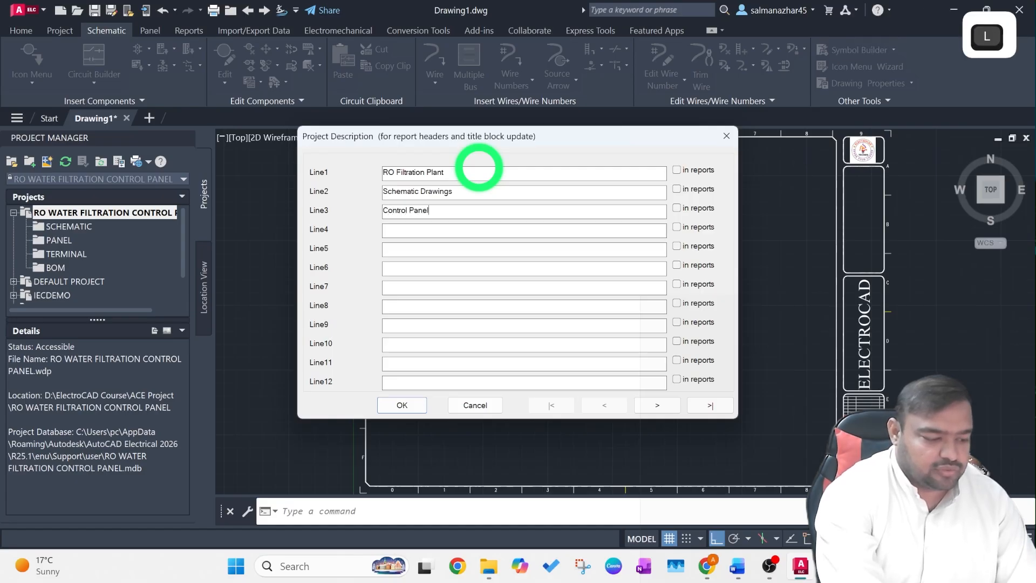
{"action": "key", "text": "Tab"}
{"action": "type", "text": "ECAD"}
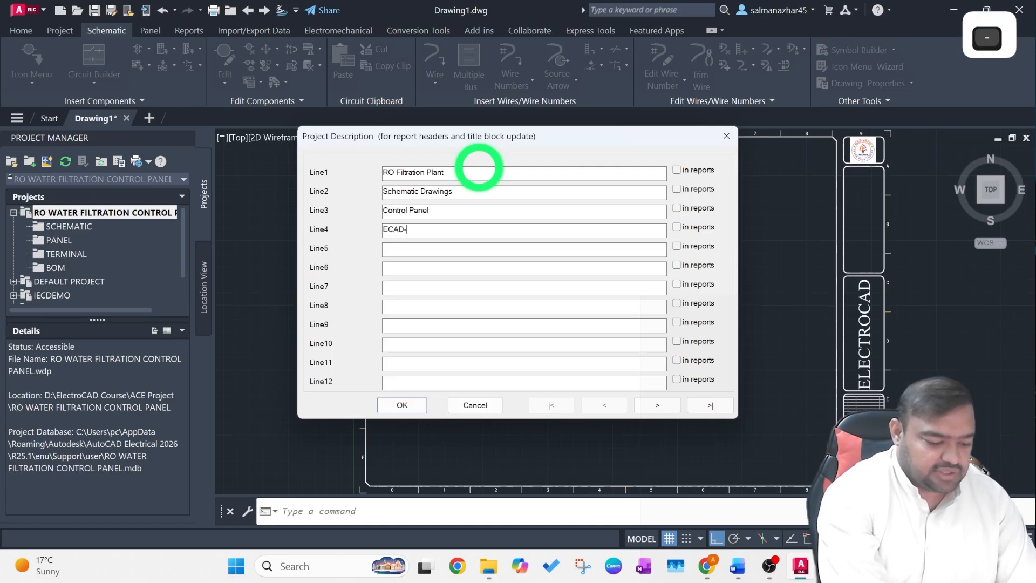
{"action": "type", "text": "-1"}
Enter the date 21.01.26 in Line5 of the project description
{"action": "key", "text": "Tab"}
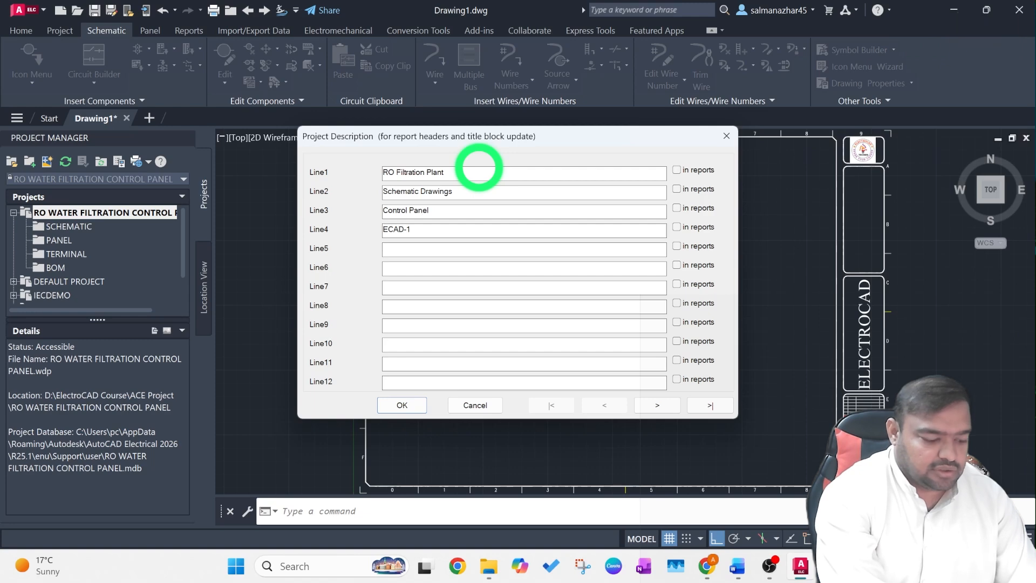
{"action": "type", "text": "21.01."}
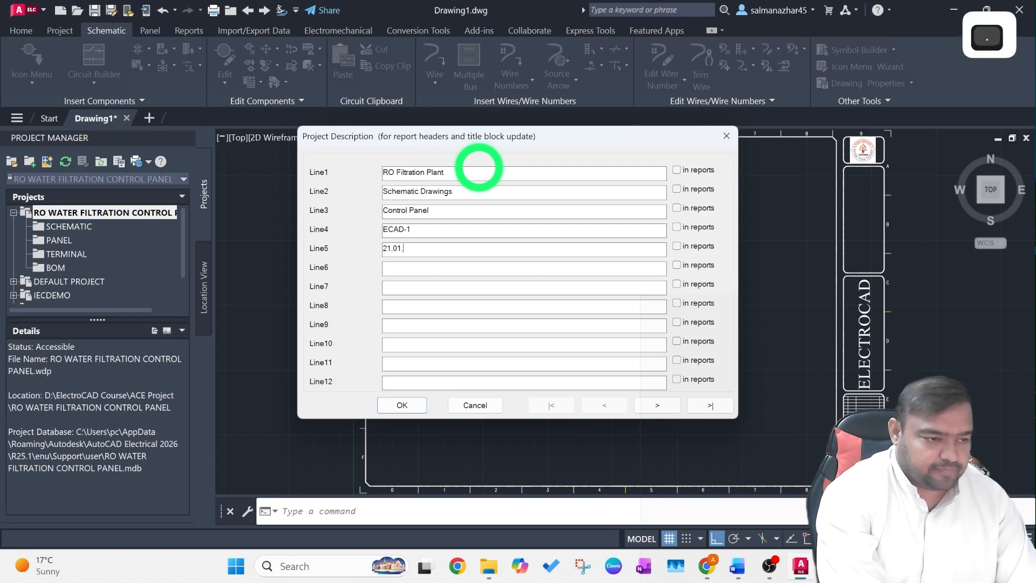
{"action": "type", "text": "2"}
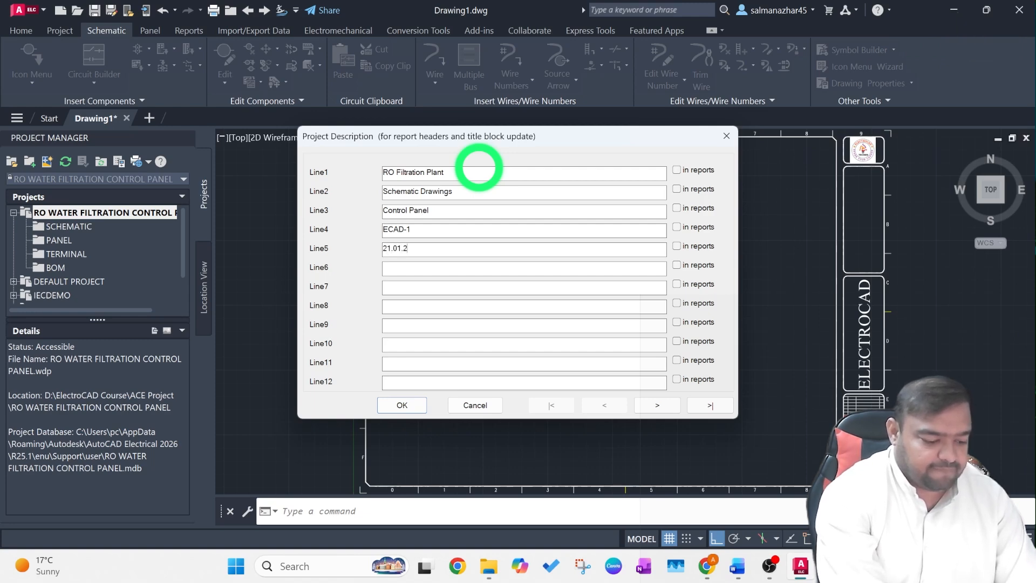
{"action": "type", "text": "6"}
Enter "S.A" in Line6, Line7 and Line8 of the project description and apply the descriptions
{"action": "key", "text": "Tab"}
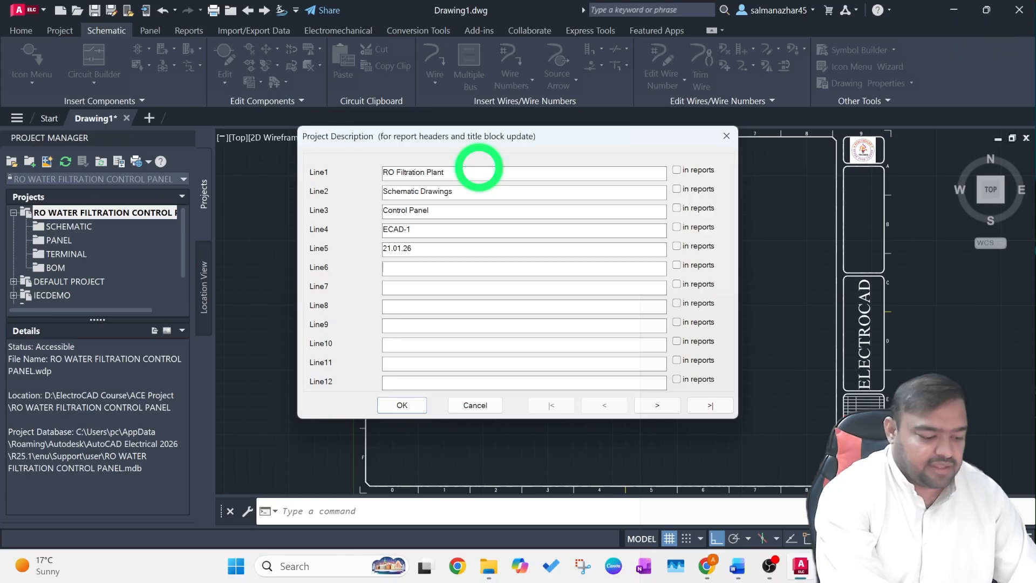
{"action": "type", "text": "s.a"}
{"action": "key", "text": "BackSpace"}
{"action": "key", "text": "BackSpace"}
{"action": "key", "text": "BackSpace"}
{"action": "key", "text": "Caps_Lock"}
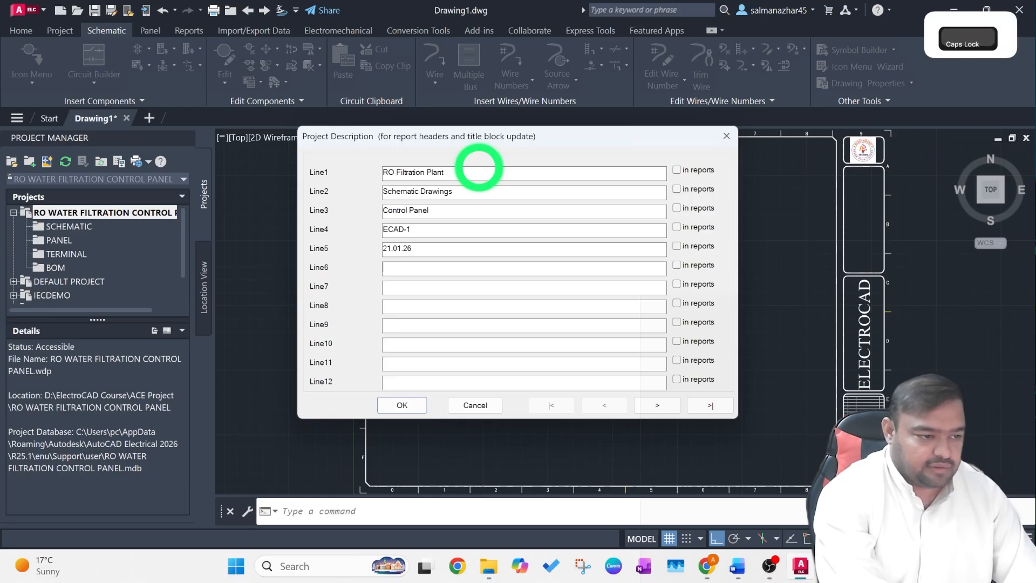
{"action": "type", "text": "S.A"}
{"action": "key", "text": "Tab"}
{"action": "type", "text": "S.A"}
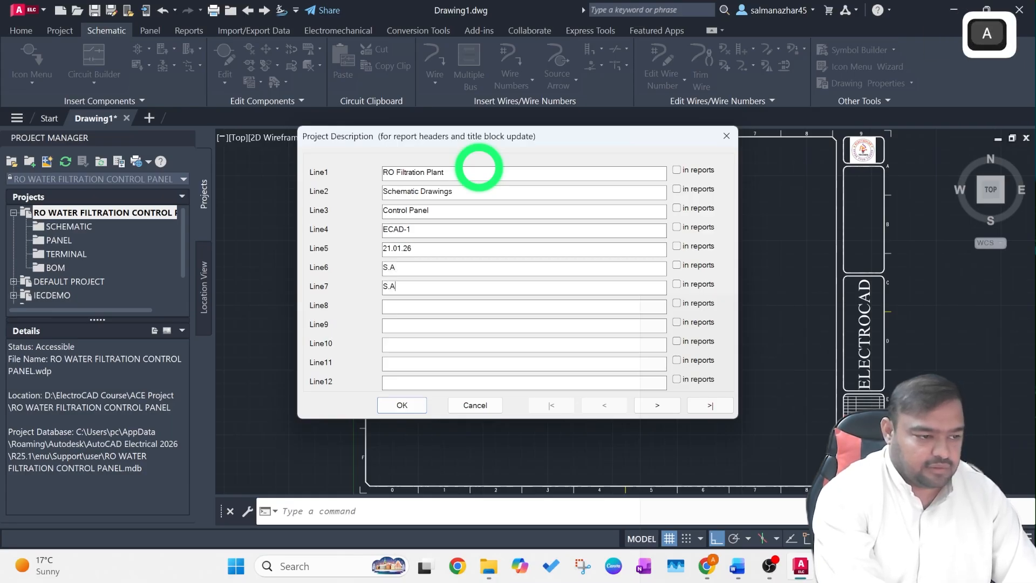
{"action": "key", "text": "Tab"}
{"action": "type", "text": "S.A"}
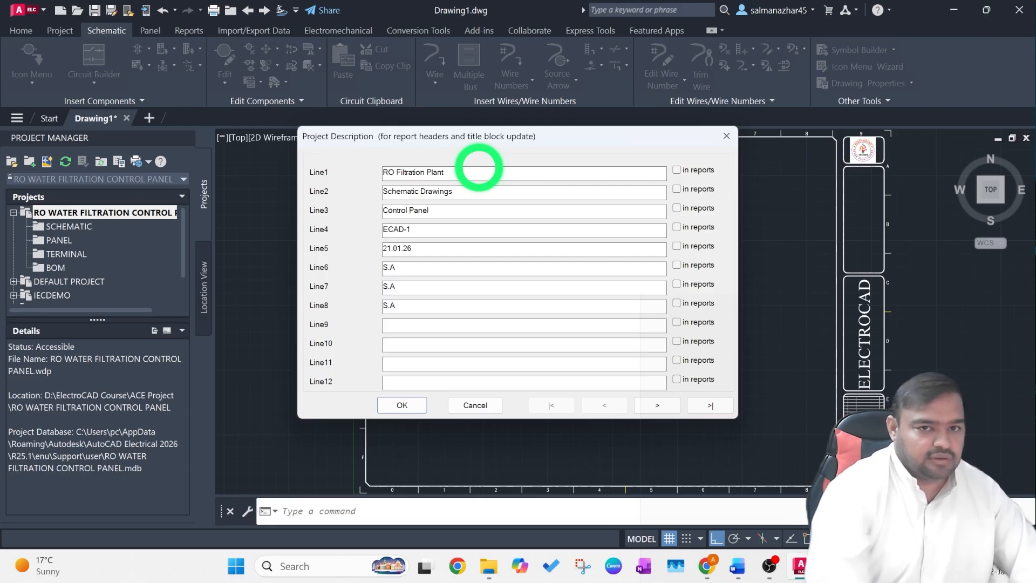
{"action": "left_click", "coordinate": [415, 411]}
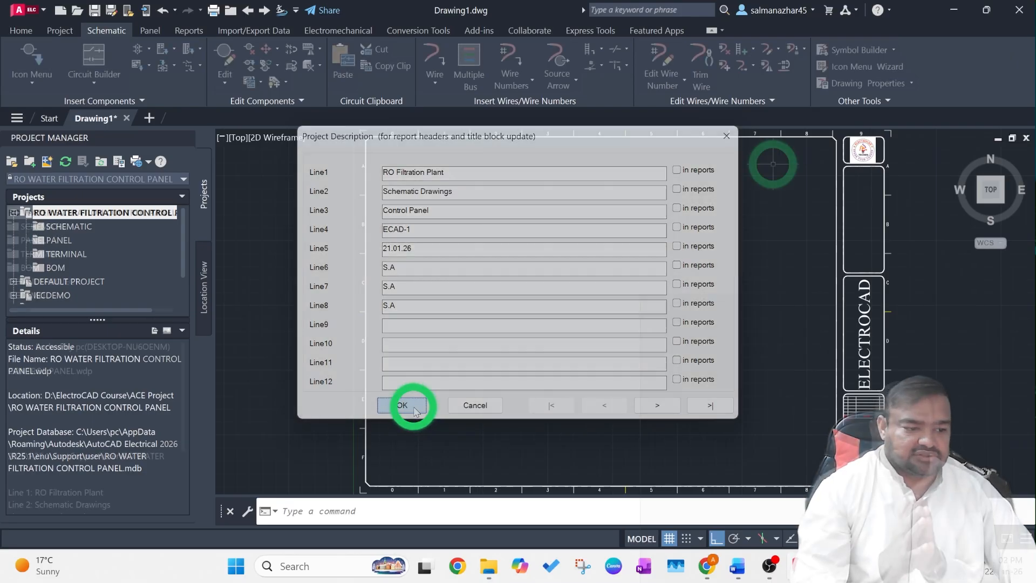